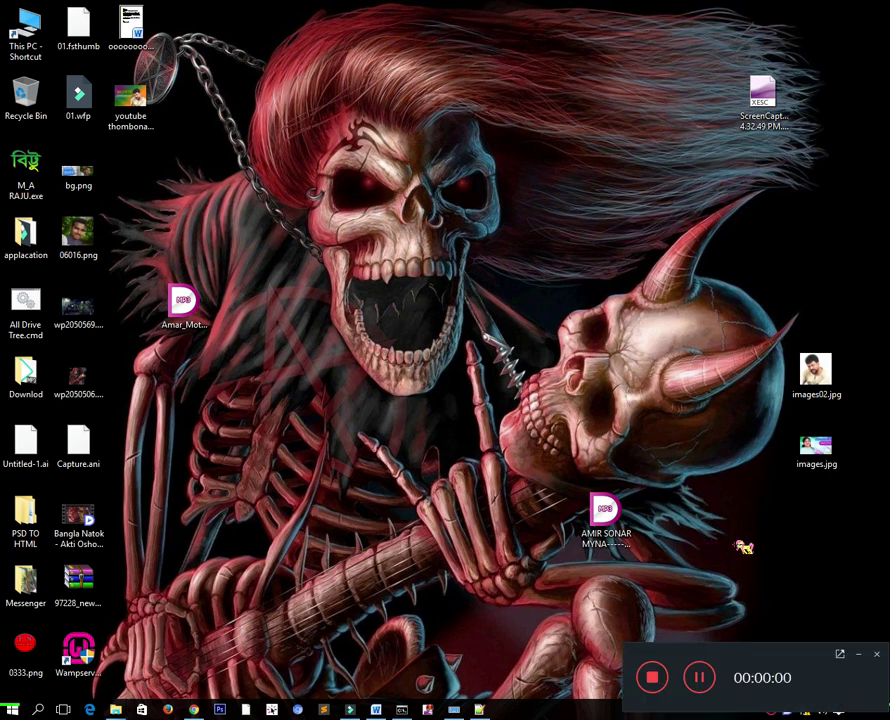
Dismiss the recorder bar and on-screen keyboard, then launch Photoshop CS6 from the taskbar
left_click(857, 654)
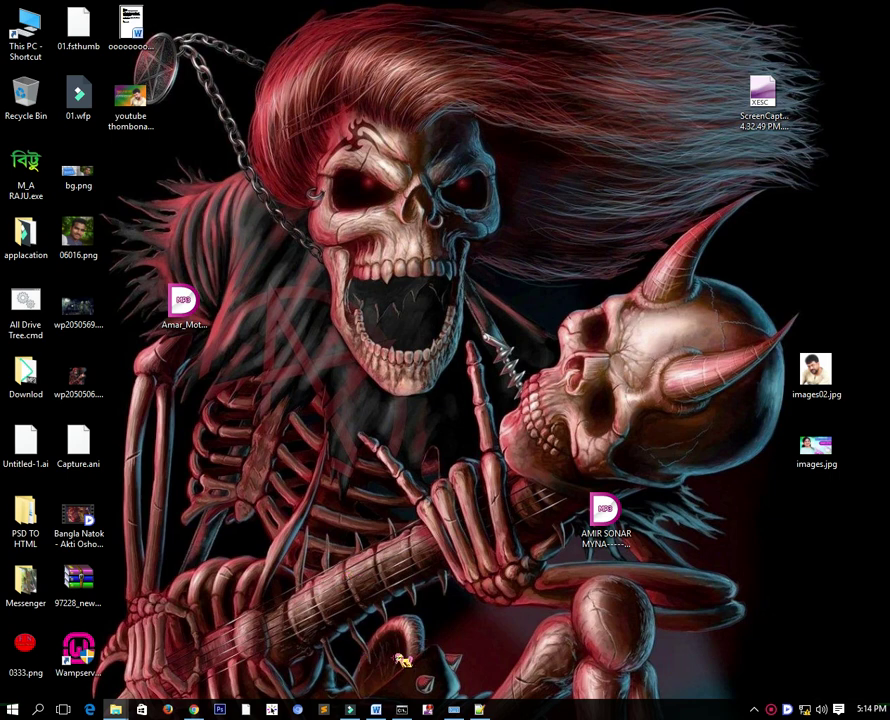
left_click(219, 712)
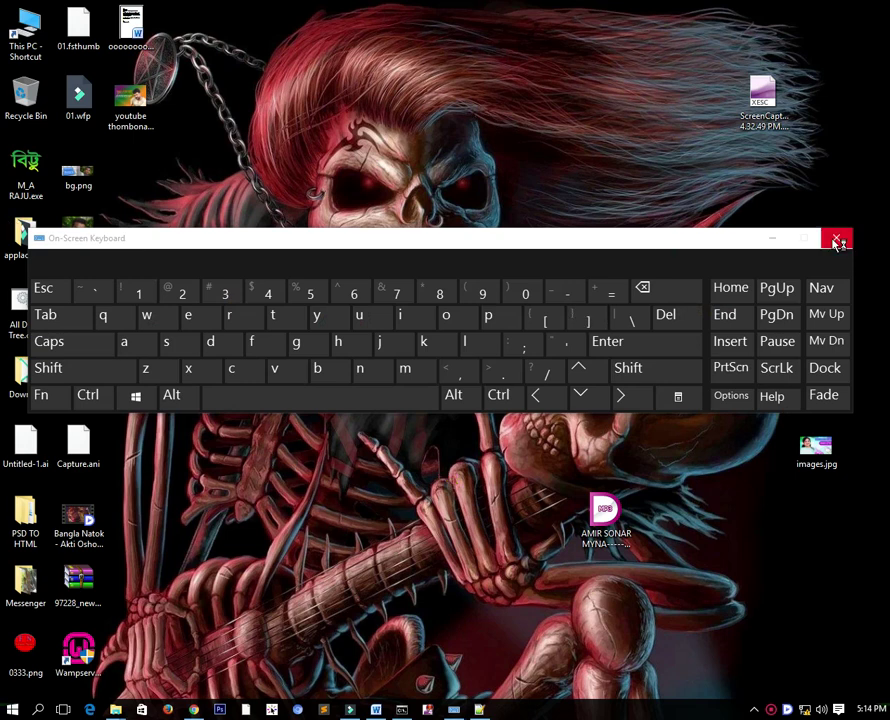
left_click(838, 241)
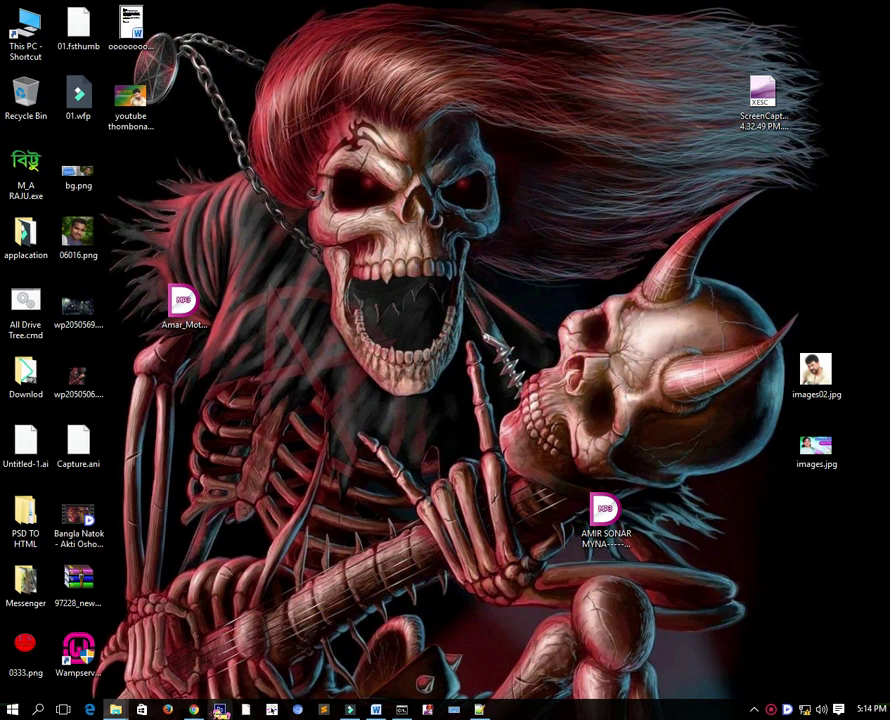
left_click(220, 710)
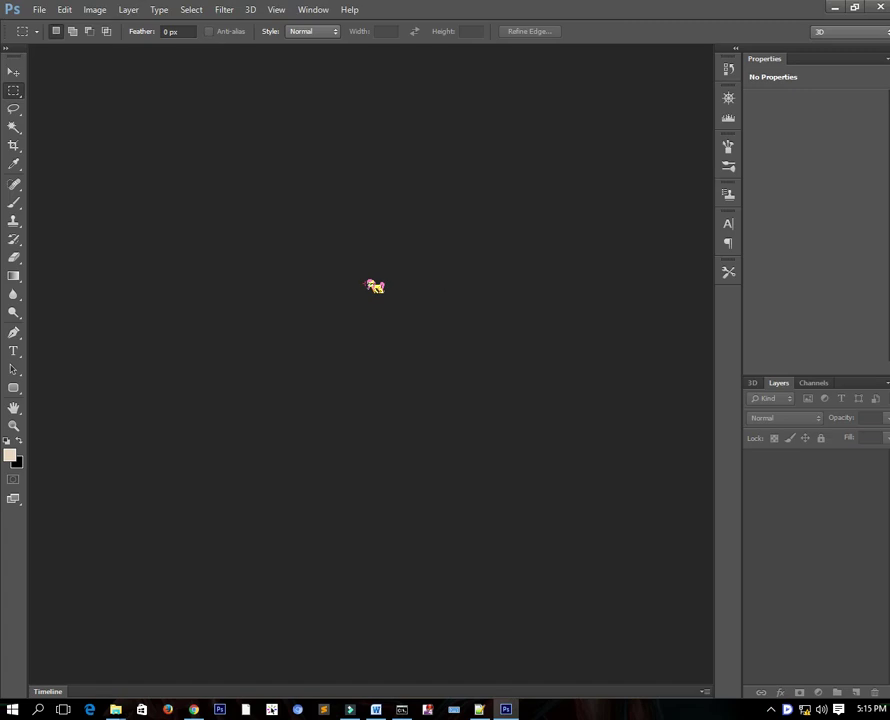
Browse the Image and Edit menus, then choose Edit > Keyboard Shortcuts
left_click(95, 10)
left_click(415, 330)
left_click(95, 10)
left_click(93, 10)
left_click(94, 10)
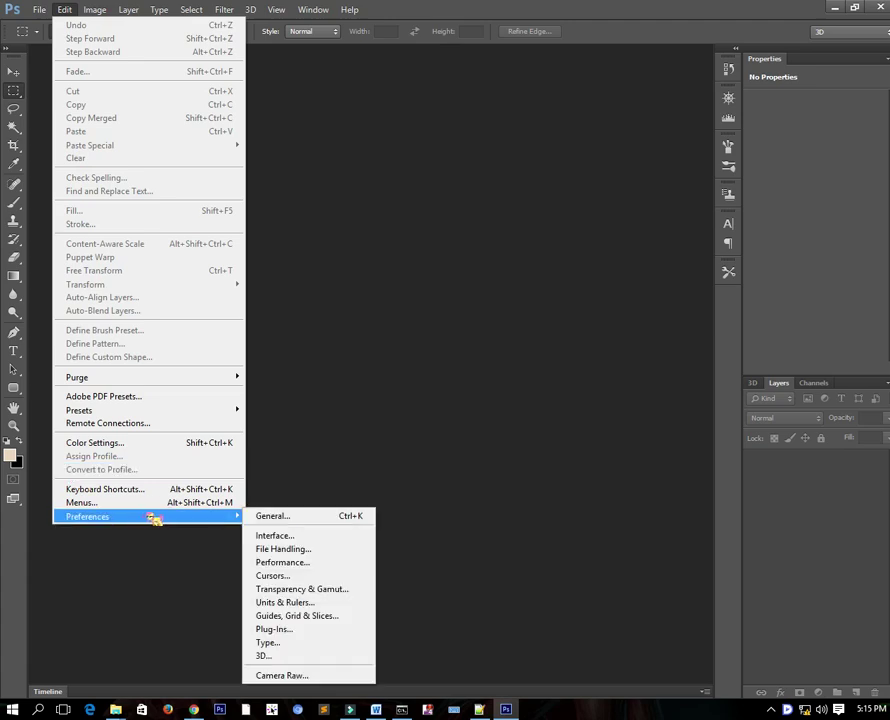
left_click(92, 491)
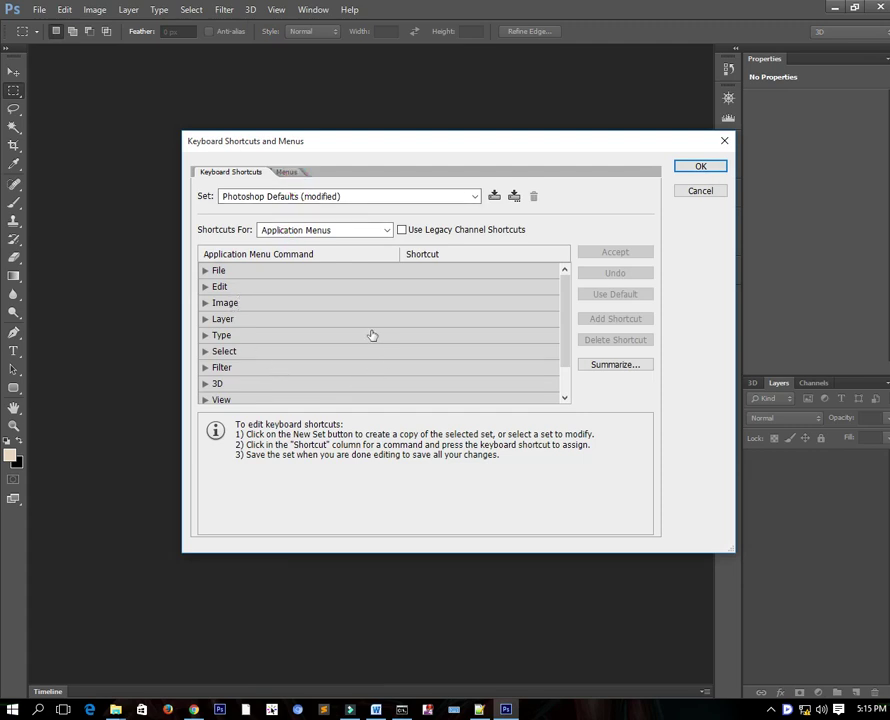
Reposition the shortcuts dialog and expand the File group under Application Menu Command
mouse_move(572, 296)
left_mouse_down()
mouse_move(566, 328)
mouse_move(568, 270)
mouse_move(566, 328)
mouse_move(510, 265)
left_mouse_up()
scroll(355, 350, "down", 3)
scroll(355, 350, "up", 1)
scroll(355, 350, "up", 1)
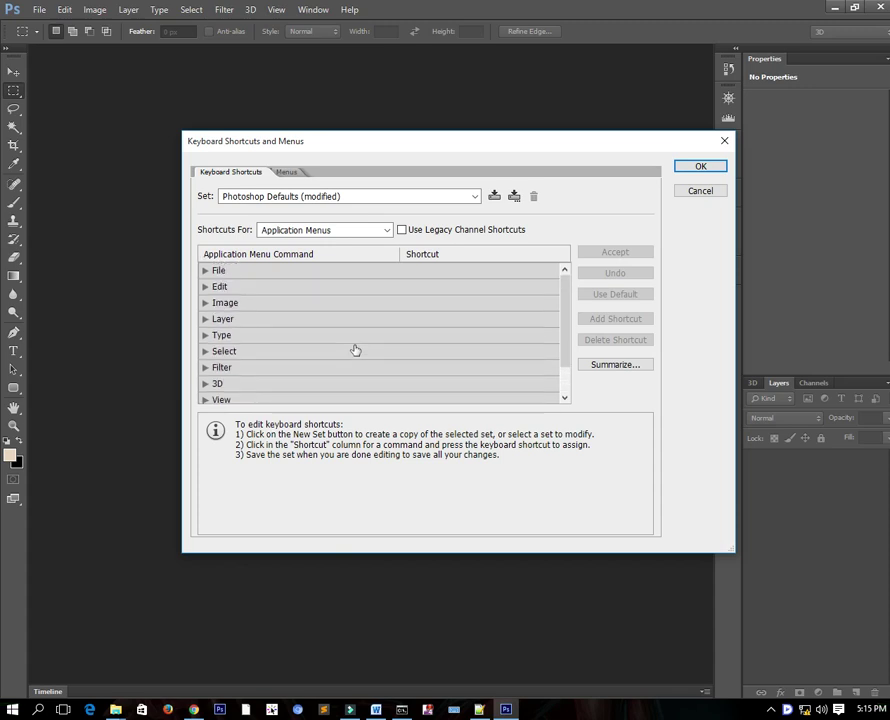
left_click(232, 271)
left_click(205, 271)
Scroll through the File commands' shortcuts, such as New Ctrl+N and Open Ctrl+O
scroll(304, 318, "down", 2)
scroll(305, 317, "up", 2)
scroll(305, 317, "down", 1)
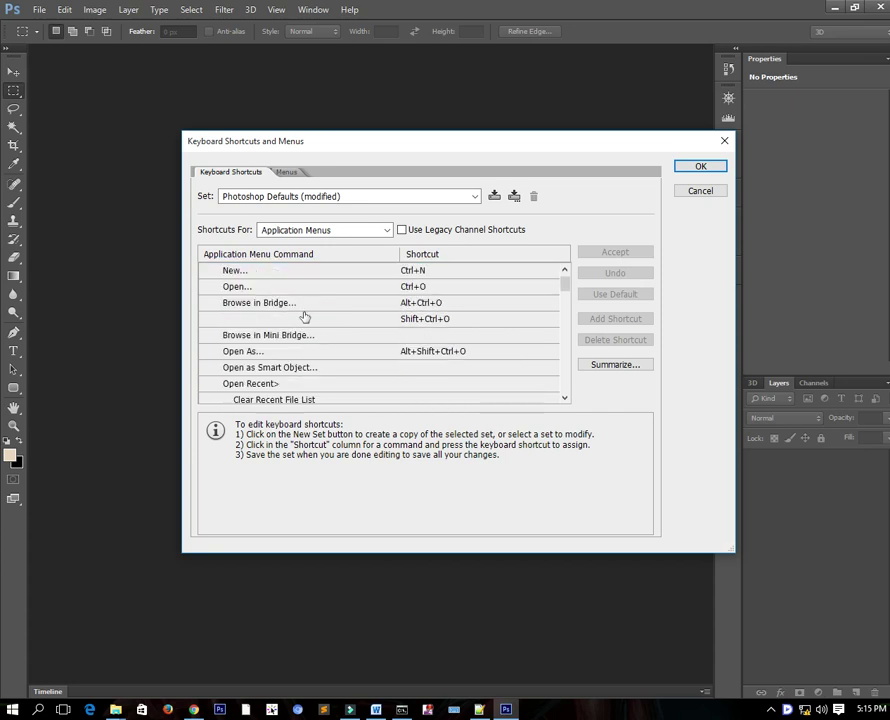
scroll(305, 317, "down", 1)
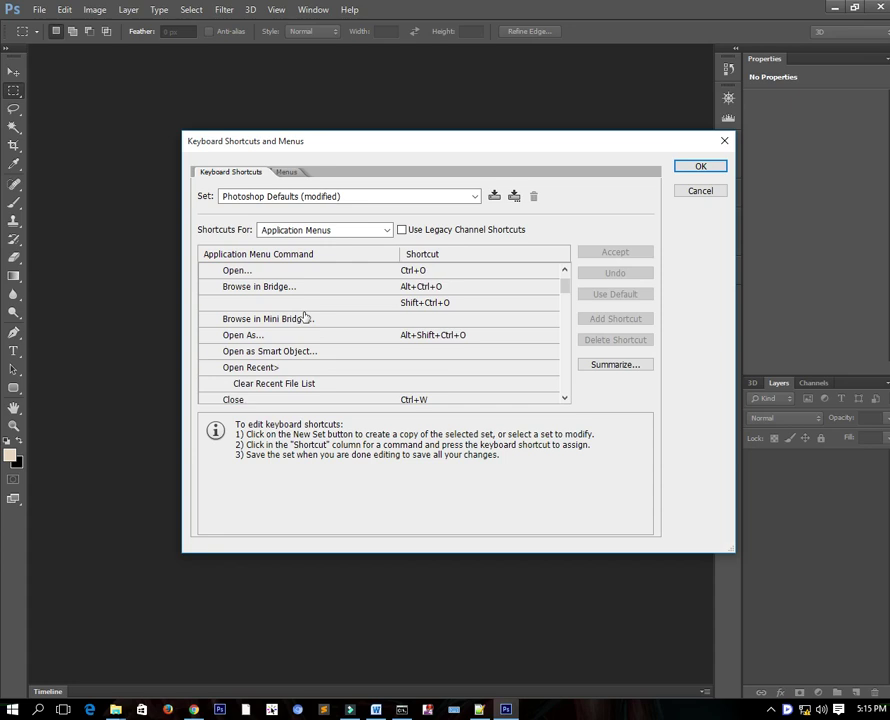
scroll(305, 317, "down", 1)
scroll(305, 317, "down", 1)
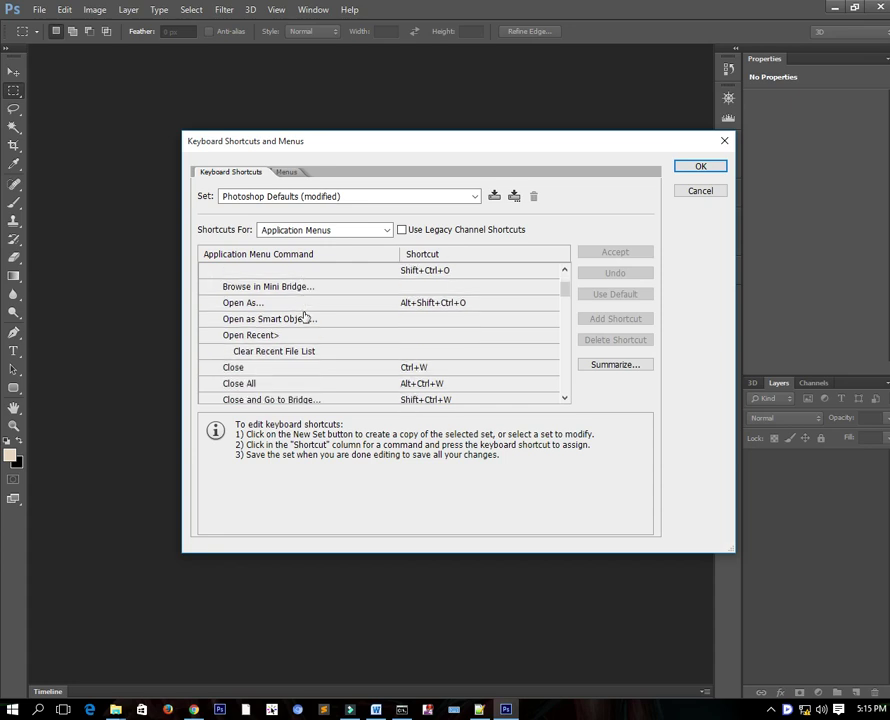
scroll(305, 317, "up", 2)
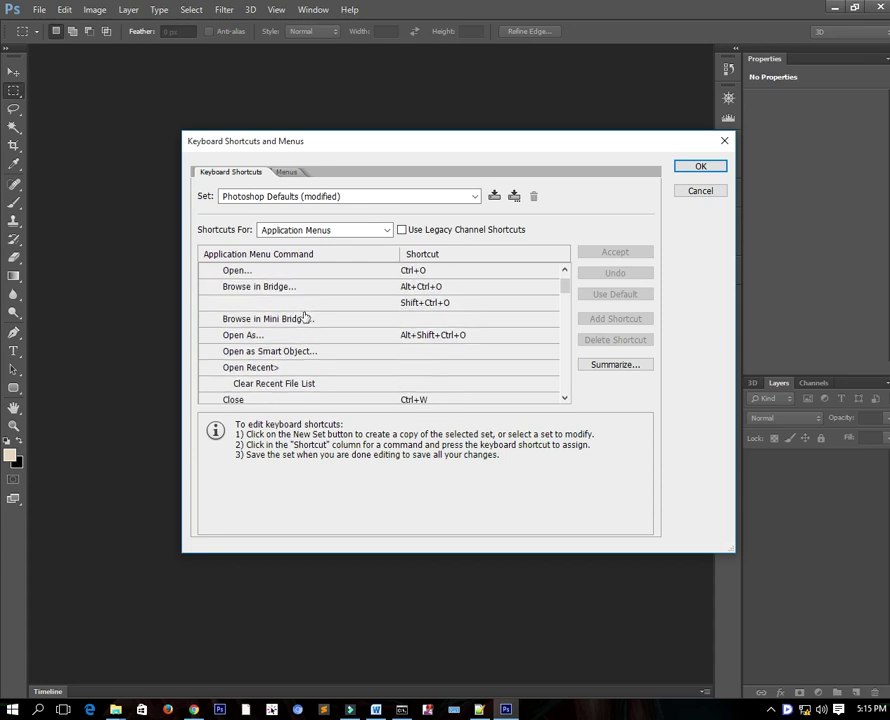
scroll(305, 317, "up", 2)
scroll(305, 317, "down", 1)
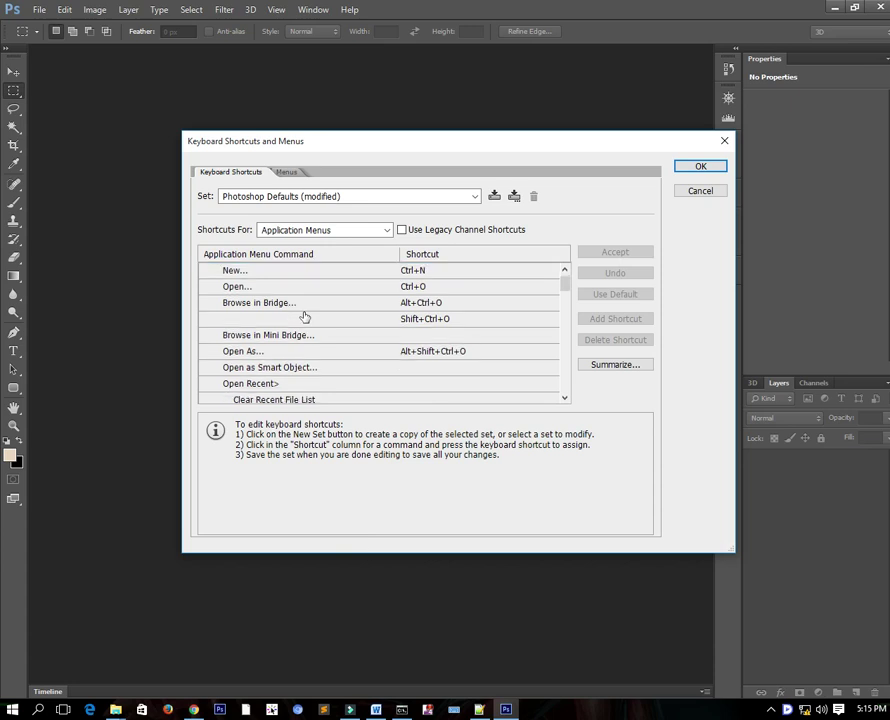
scroll(305, 317, "up", 1)
scroll(305, 317, "down", 2)
scroll(305, 317, "down", 3)
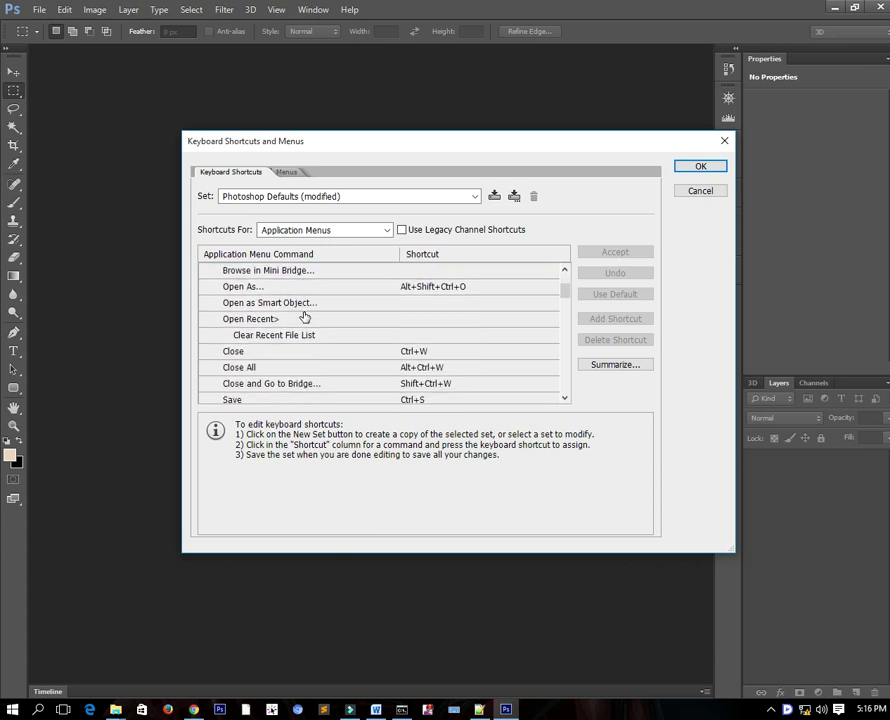
scroll(305, 317, "up", 1)
scroll(305, 317, "up", 1)
scroll(305, 317, "up", 1)
scroll(305, 317, "up", 2)
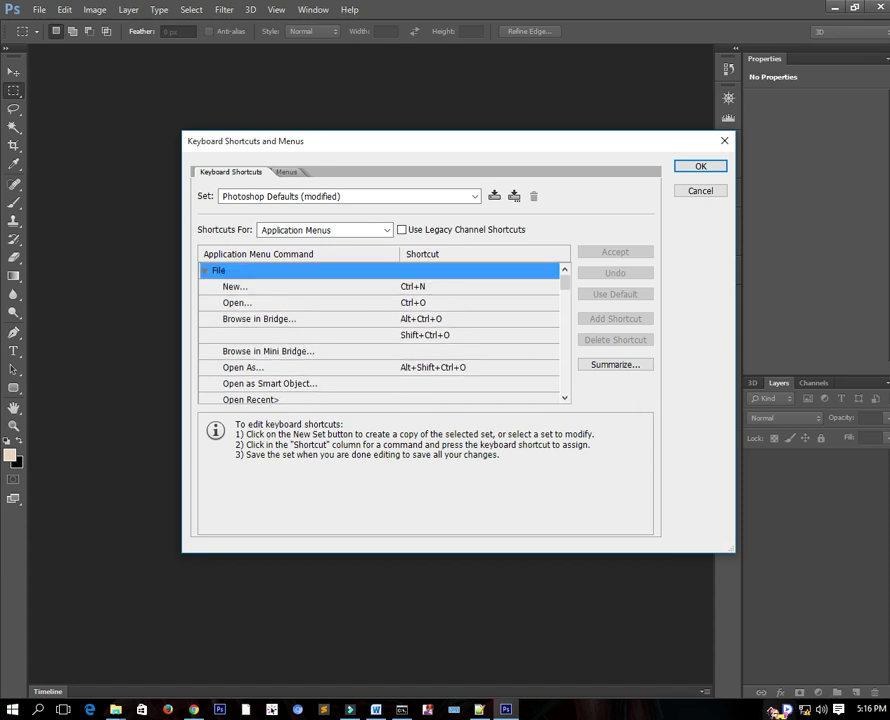
left_click(771, 709)
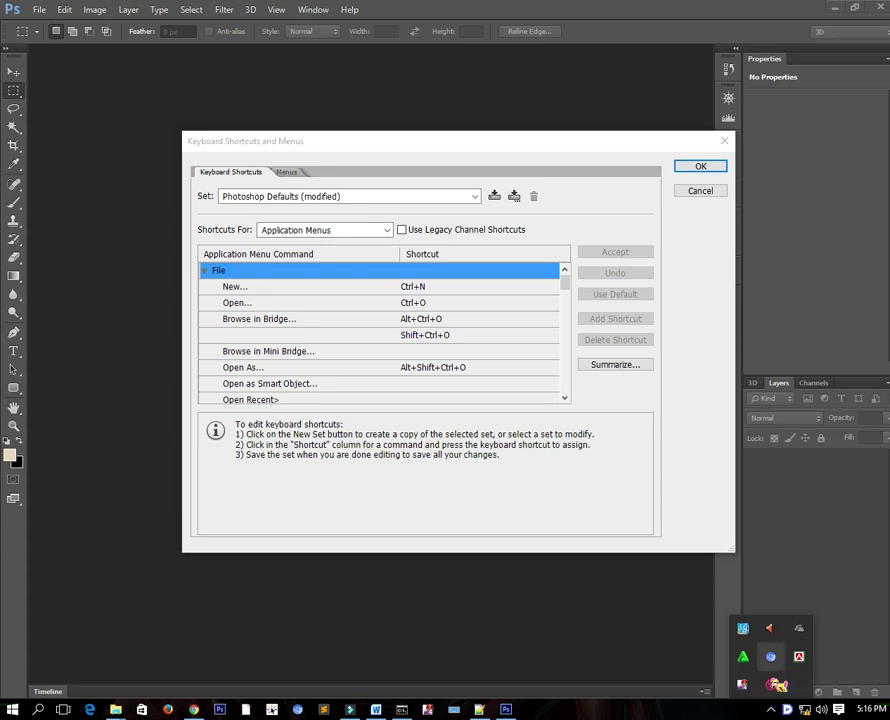
right_click(775, 688)
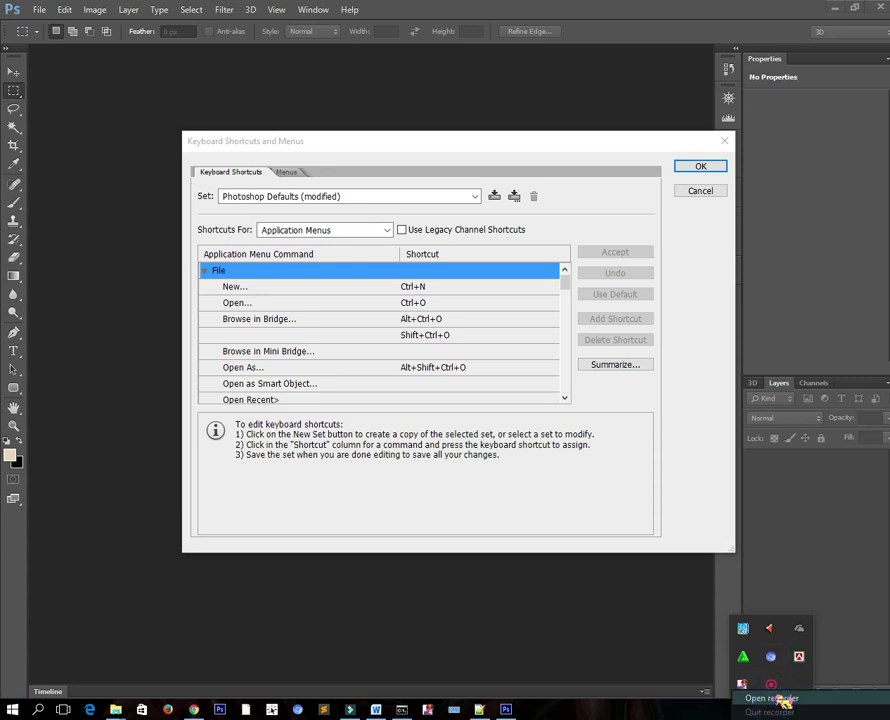
left_click(778, 699)
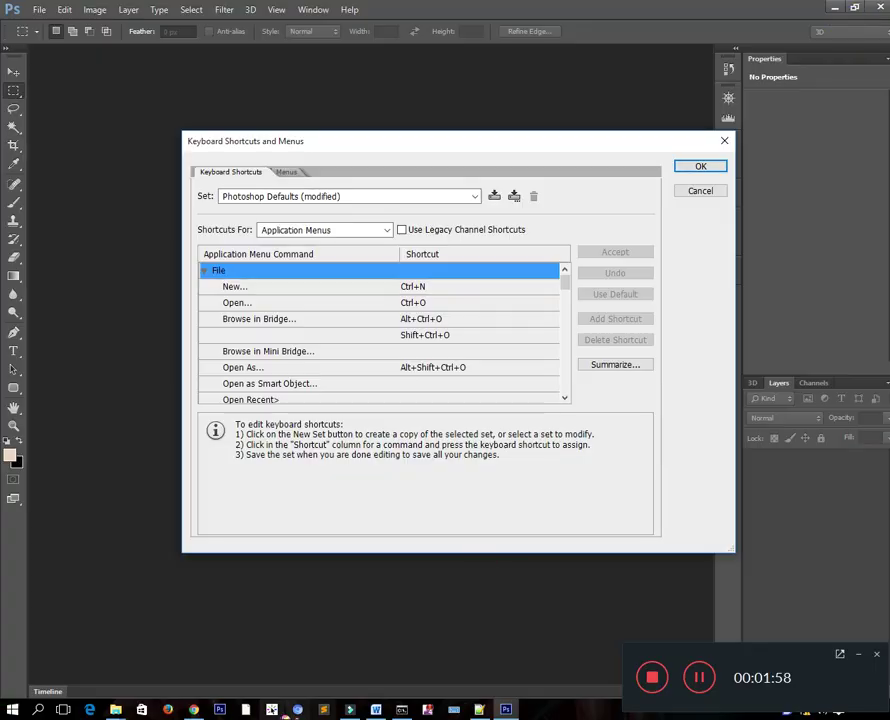
left_click(349, 709)
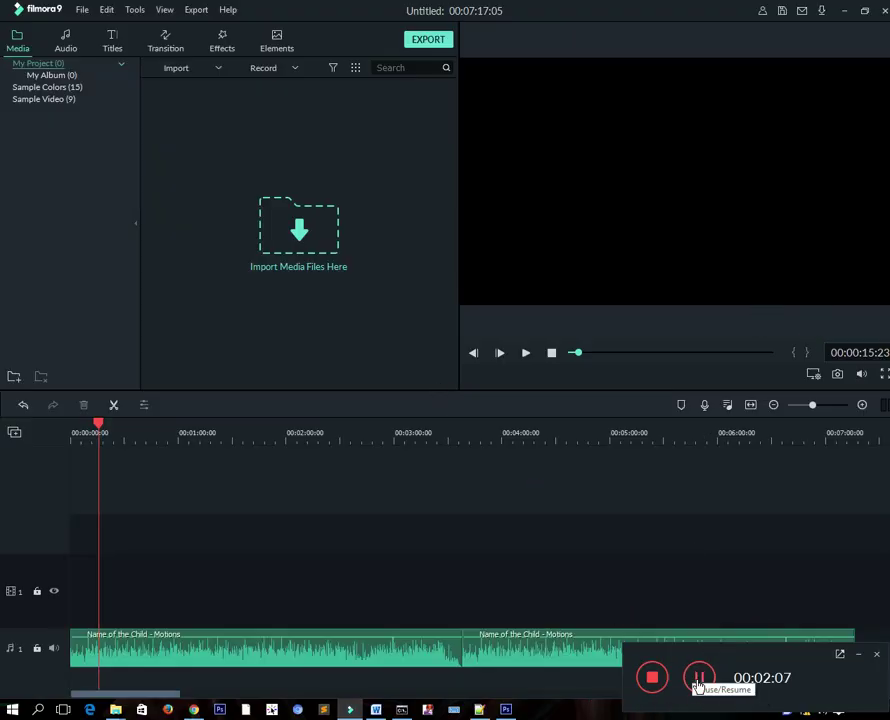
scroll(370, 368, "down", 3)
scroll(375, 330, "up", 3)
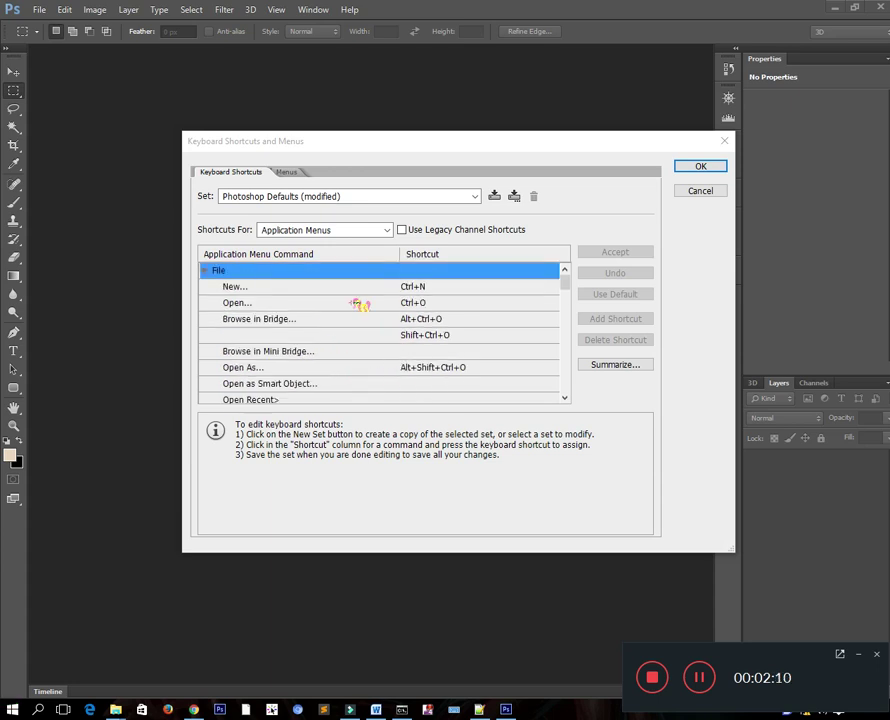
Open the shortcut fields for Browse in Bridge, Open, Browse in Mini Bridge and New Ctrl+N
left_click(415, 320)
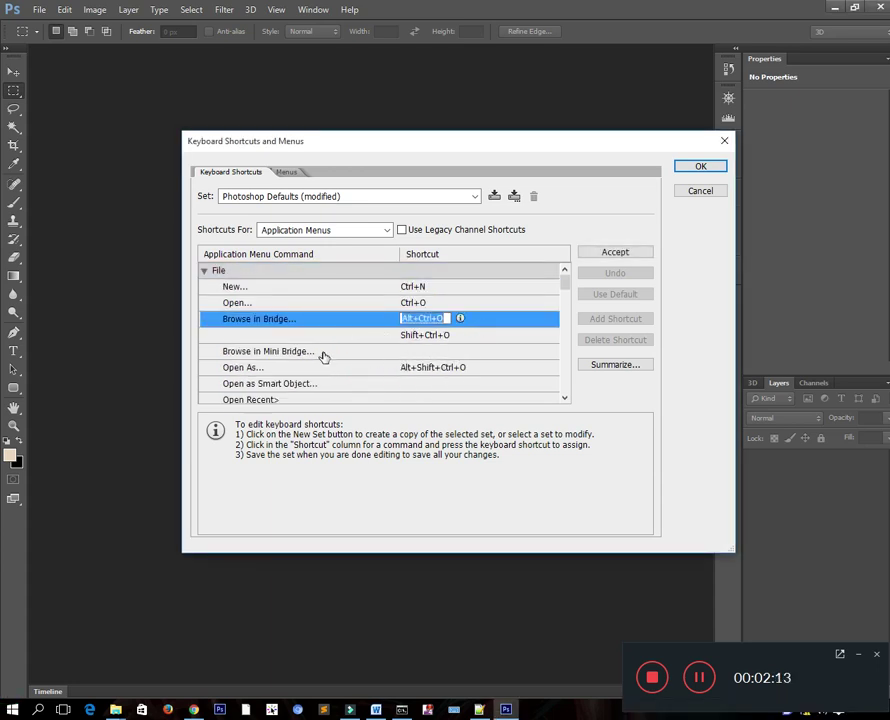
left_click(578, 295)
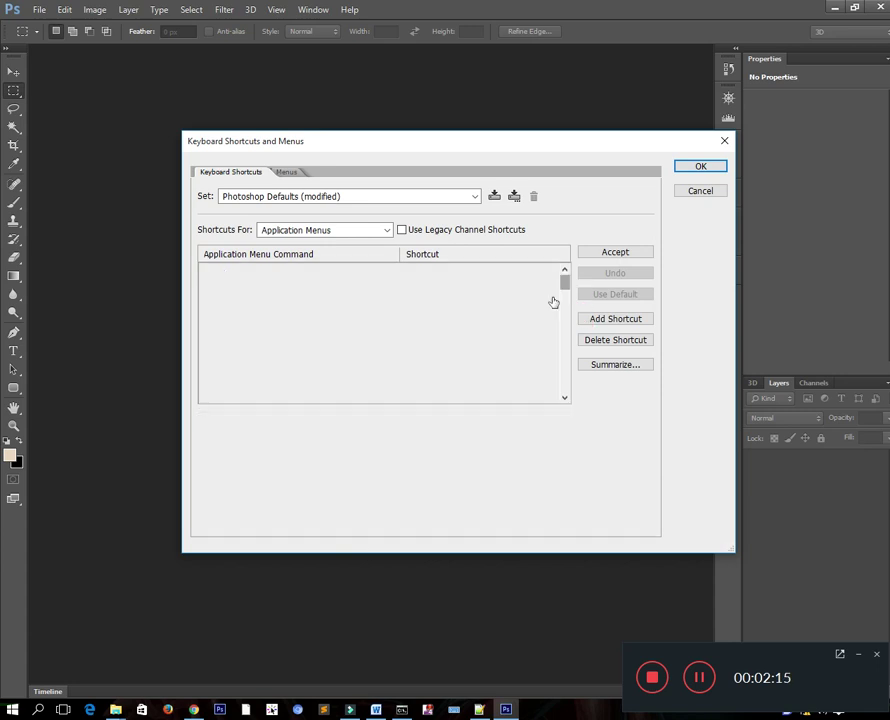
left_click(558, 289)
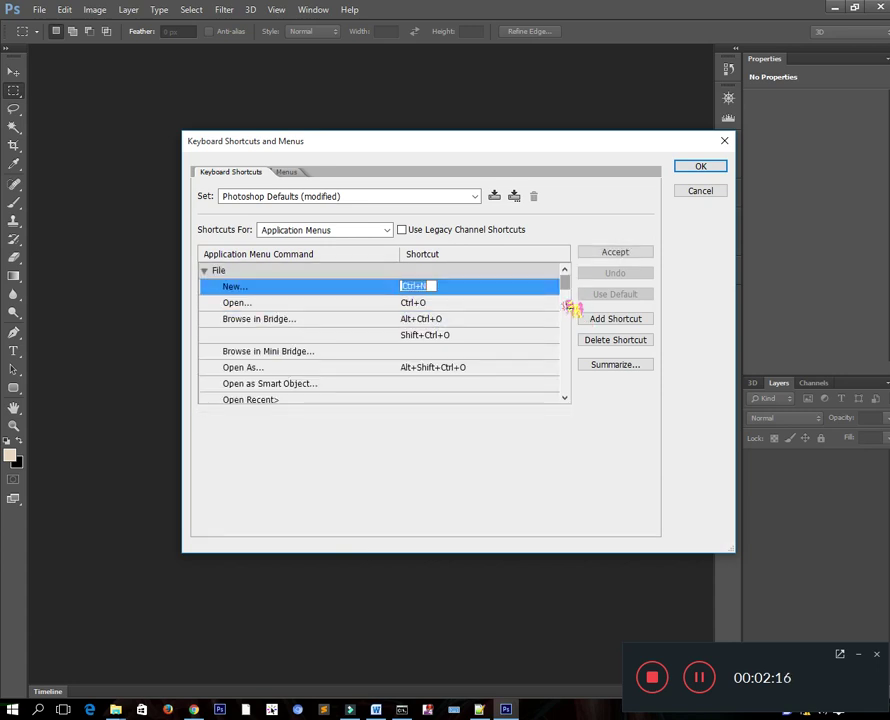
left_click(415, 302)
left_click(408, 335)
left_click(475, 351)
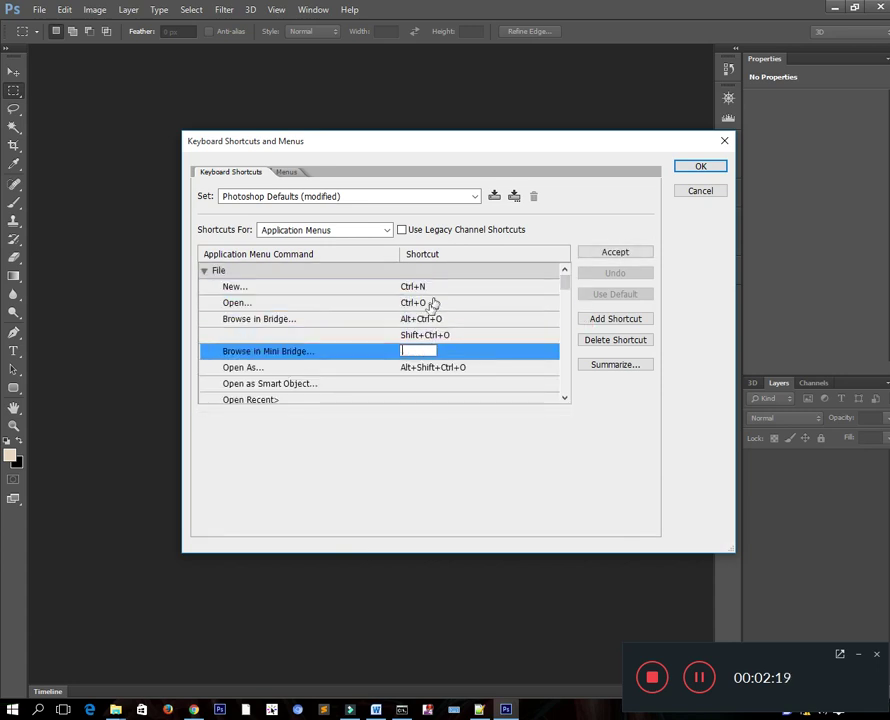
left_click(421, 288)
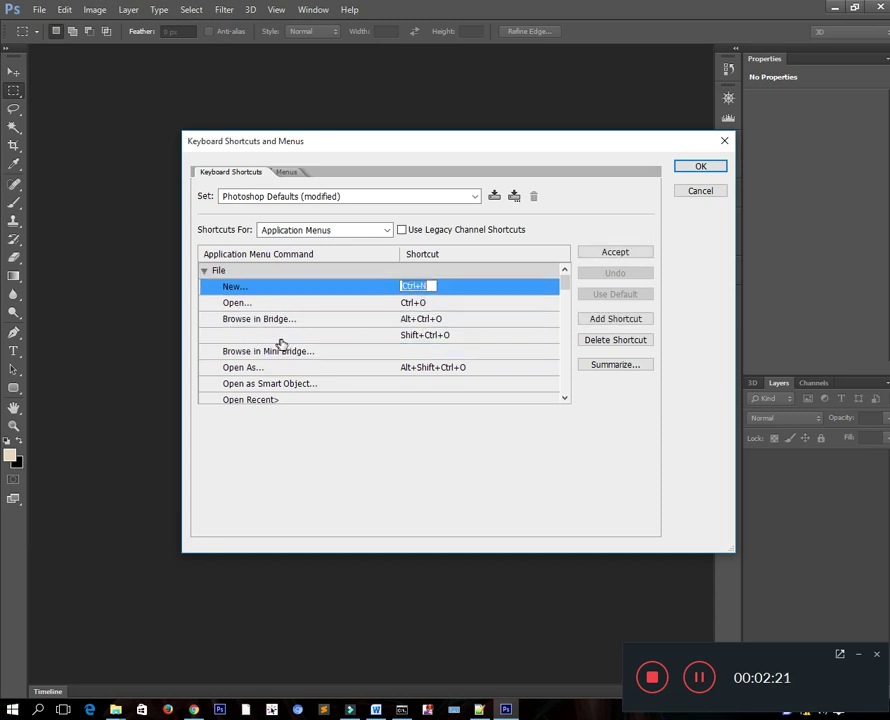
left_click(289, 173)
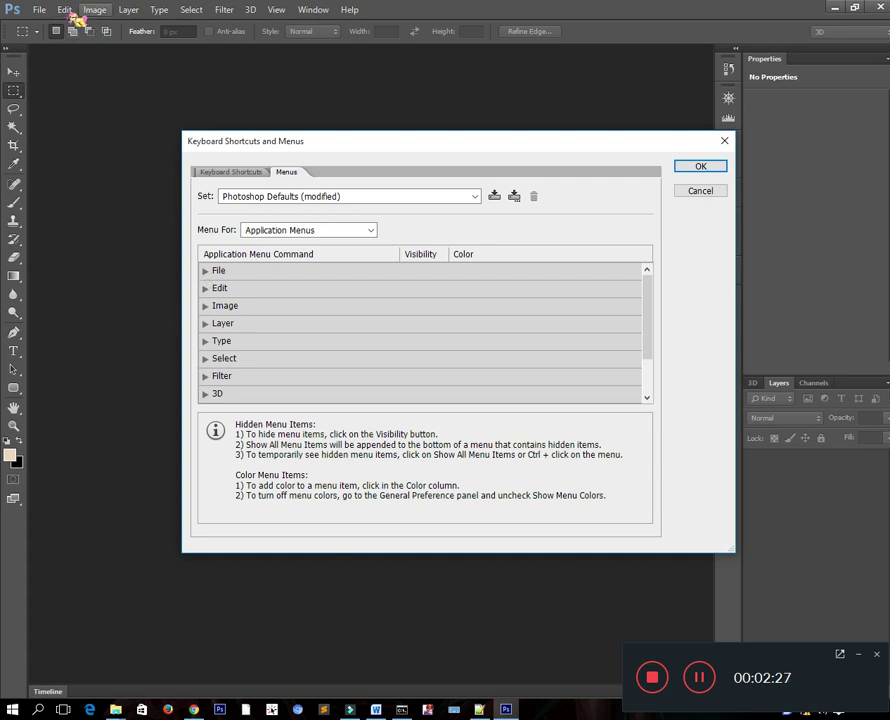
Expand the Edit group in the Menus tab and scroll to Keyboard Shortcuts…
left_click(233, 292)
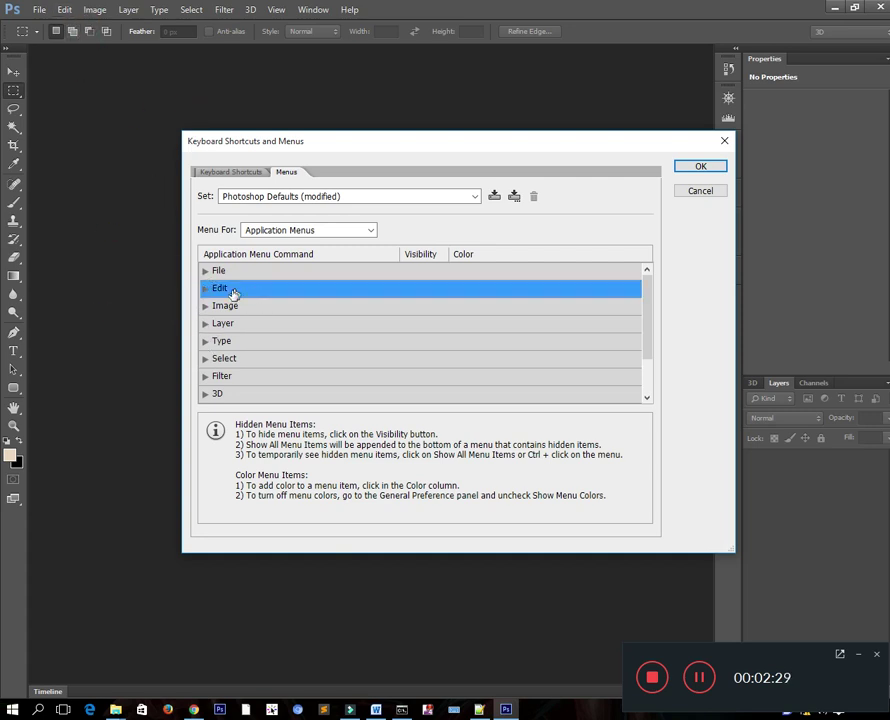
left_click(205, 291)
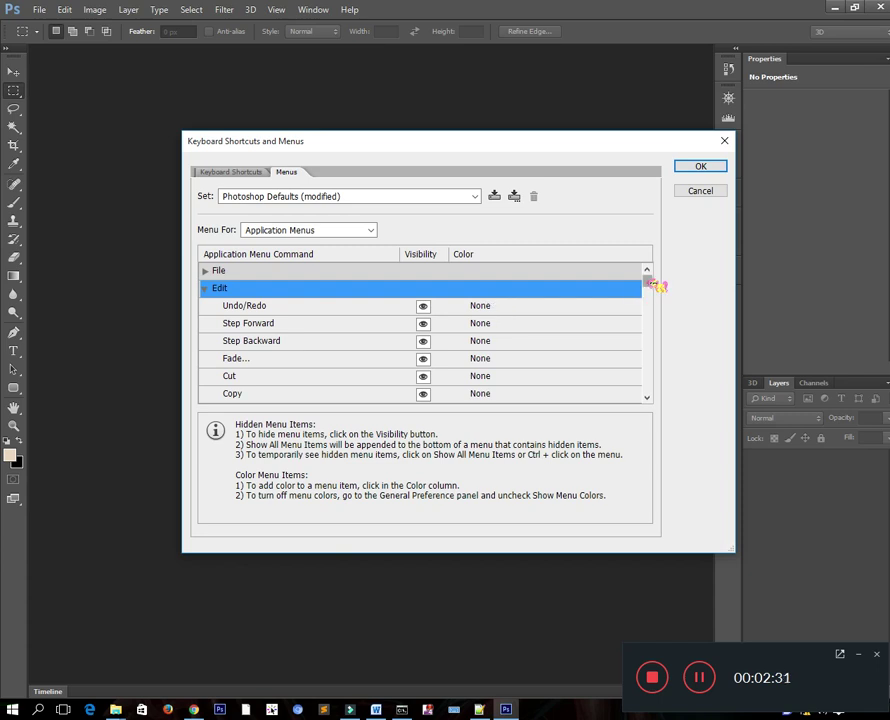
mouse_move(656, 289)
left_mouse_down()
mouse_move(661, 384)
mouse_move(664, 376)
left_mouse_up()
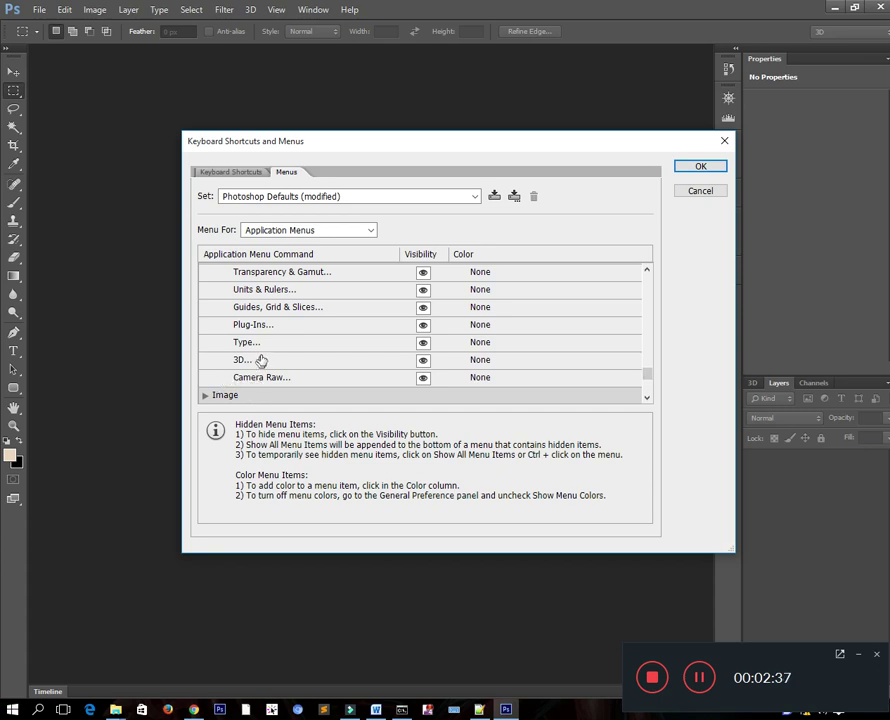
scroll(290, 335, "up", 2)
scroll(290, 335, "up", 1)
scroll(290, 335, "down", 1)
scroll(290, 335, "up", 2)
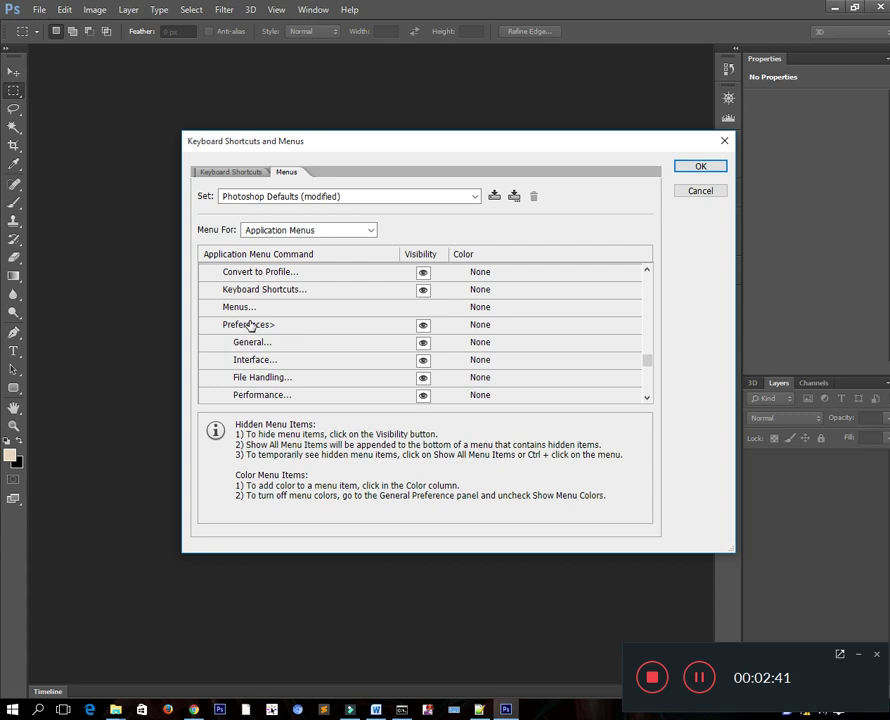
Colour the Keyboard Shortcuts… menu item Red, confirm with OK, check it, and reopen the dialog
left_click(484, 292)
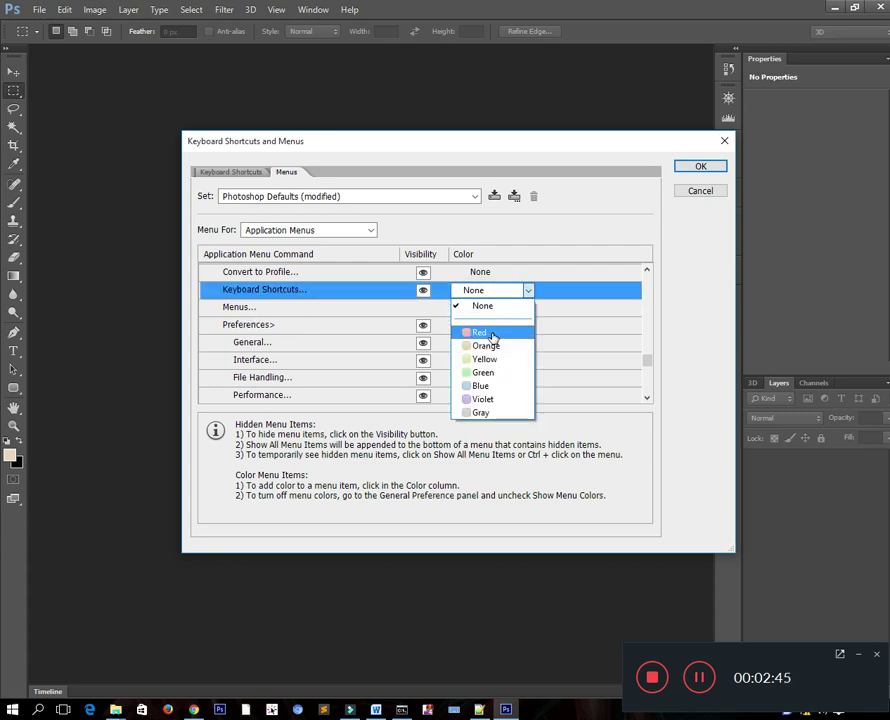
left_click(482, 333)
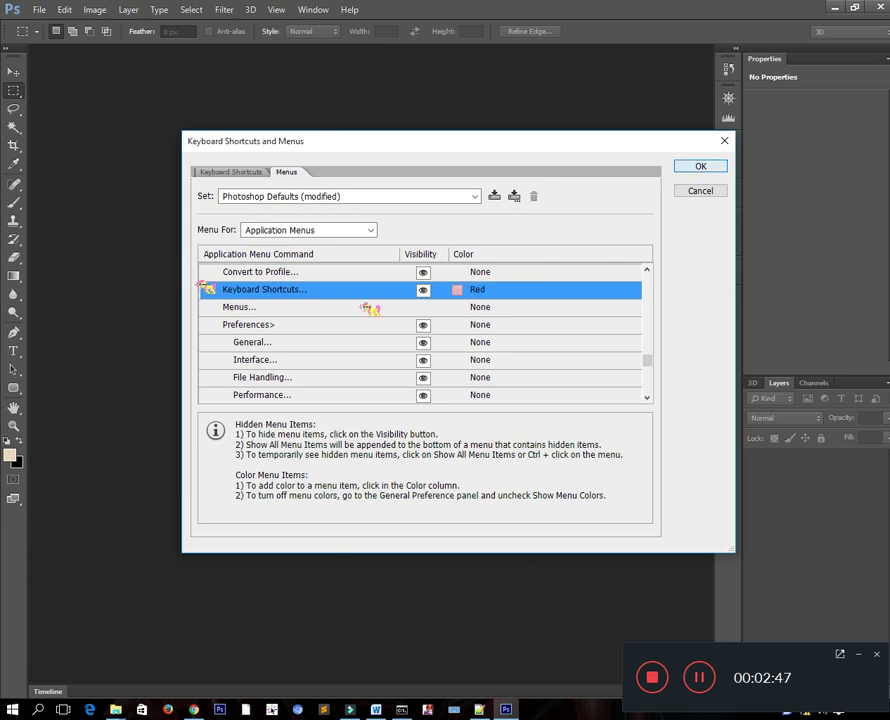
key("Return")
left_click(64, 10)
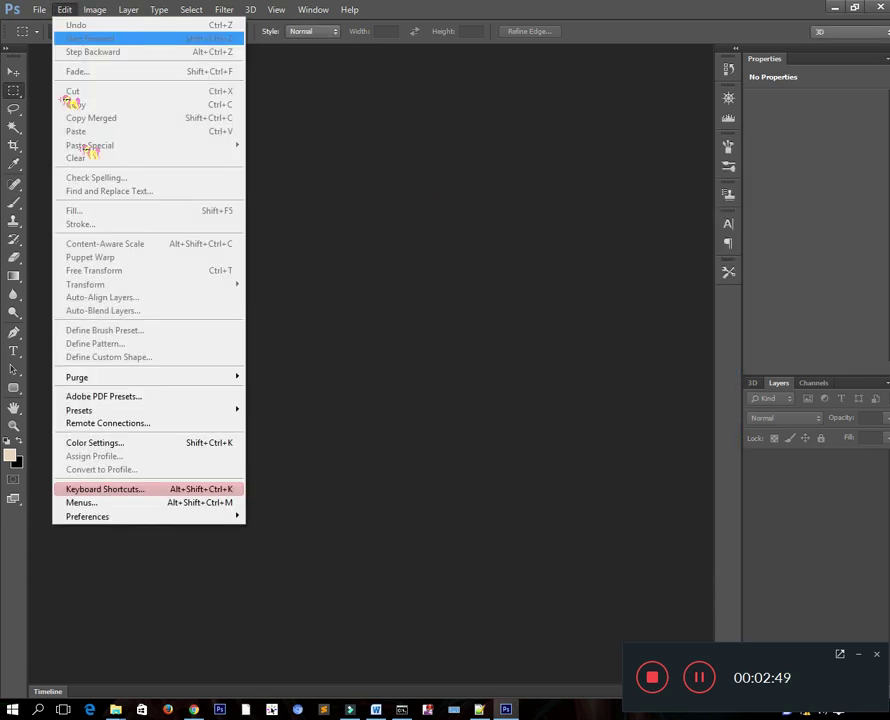
left_click(150, 491)
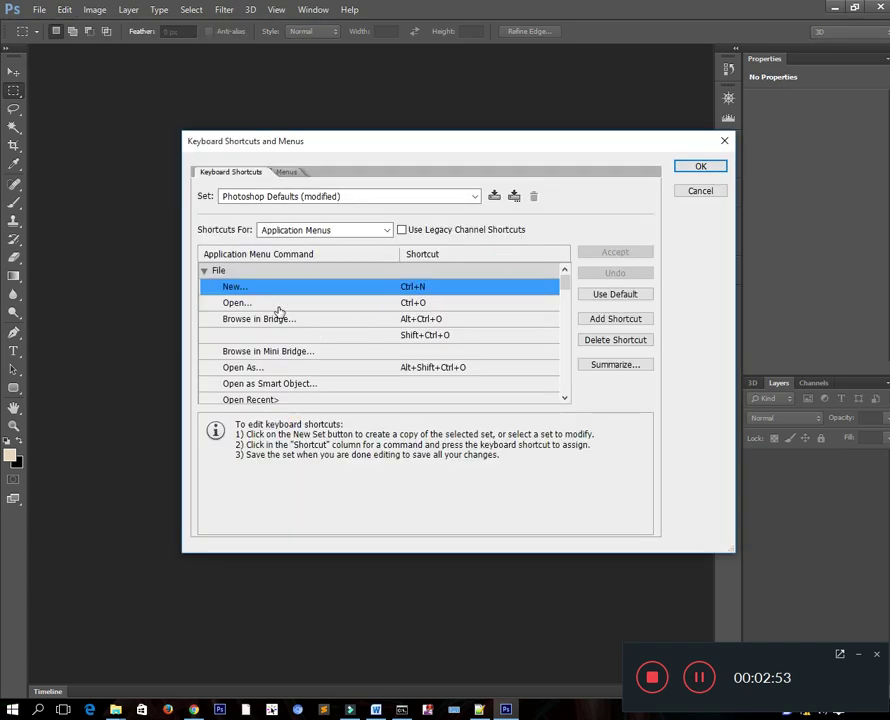
left_click(276, 306)
left_click(262, 336)
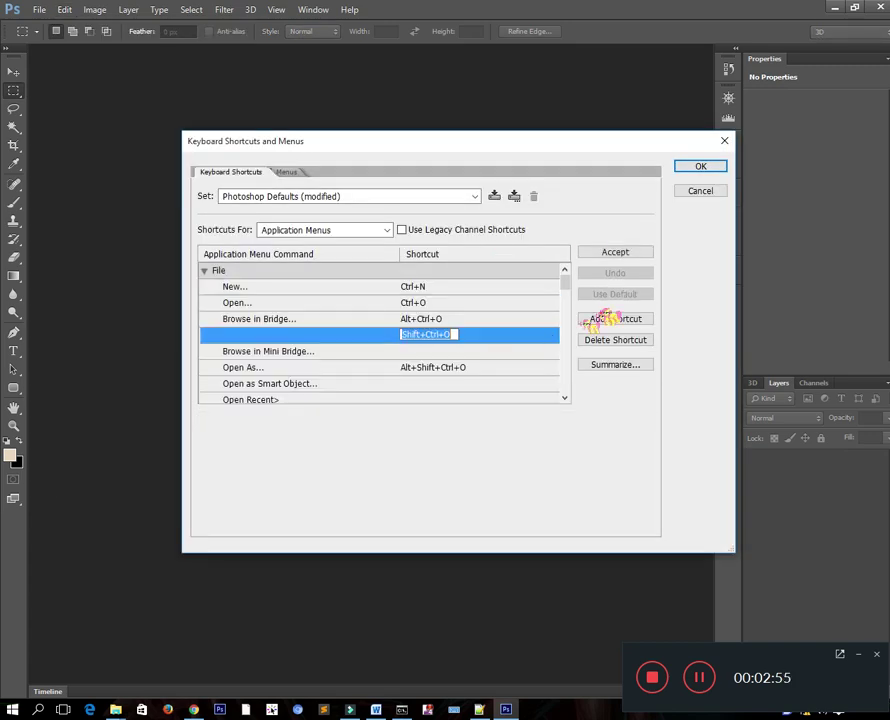
scroll(410, 348, "down", 4)
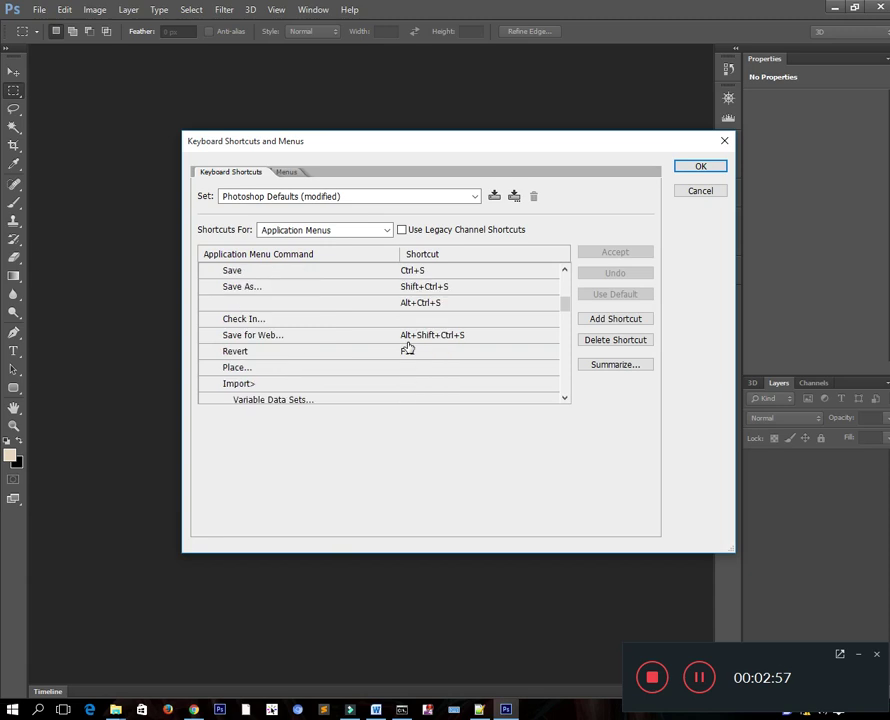
scroll(290, 316, "up", 3)
scroll(290, 316, "up", 2)
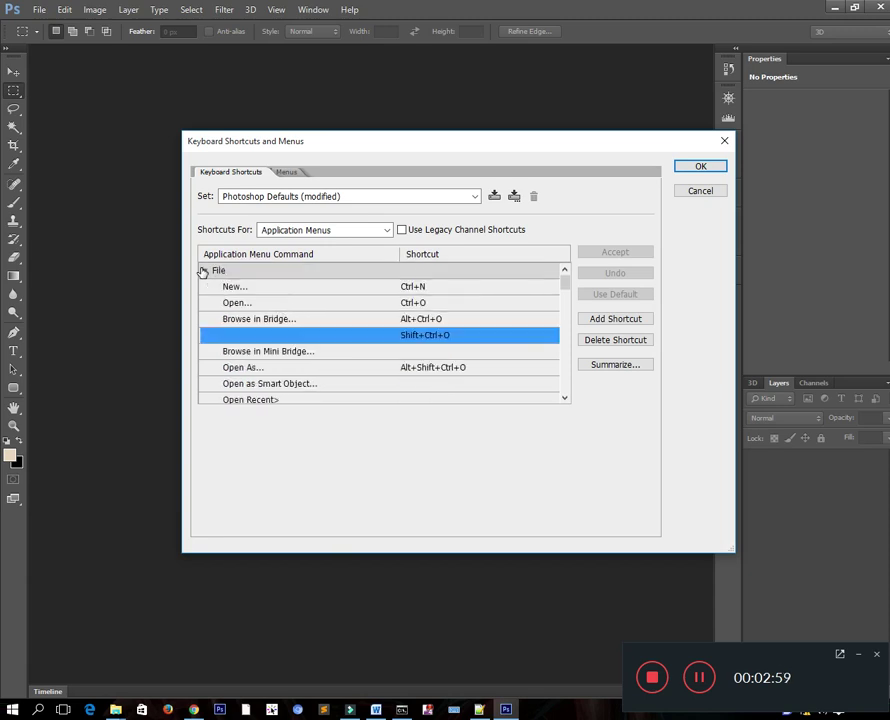
left_click(204, 271)
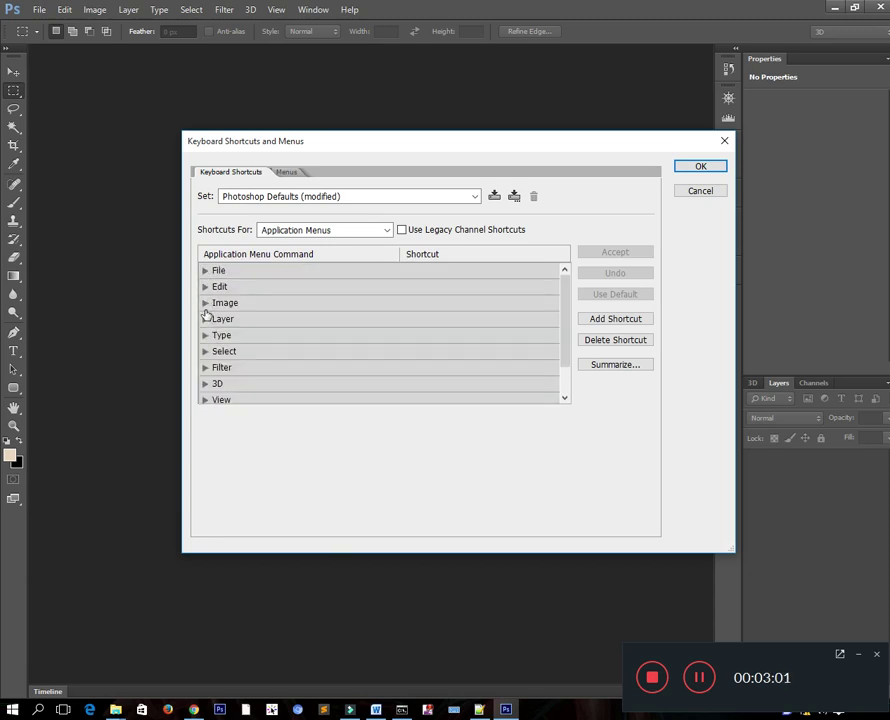
left_click(206, 287)
scroll(342, 354, "down", 2)
scroll(344, 354, "up", 2)
scroll(344, 354, "down", 2)
scroll(410, 300, "down", 3)
scroll(400, 344, "down", 1)
scroll(400, 344, "up", 2)
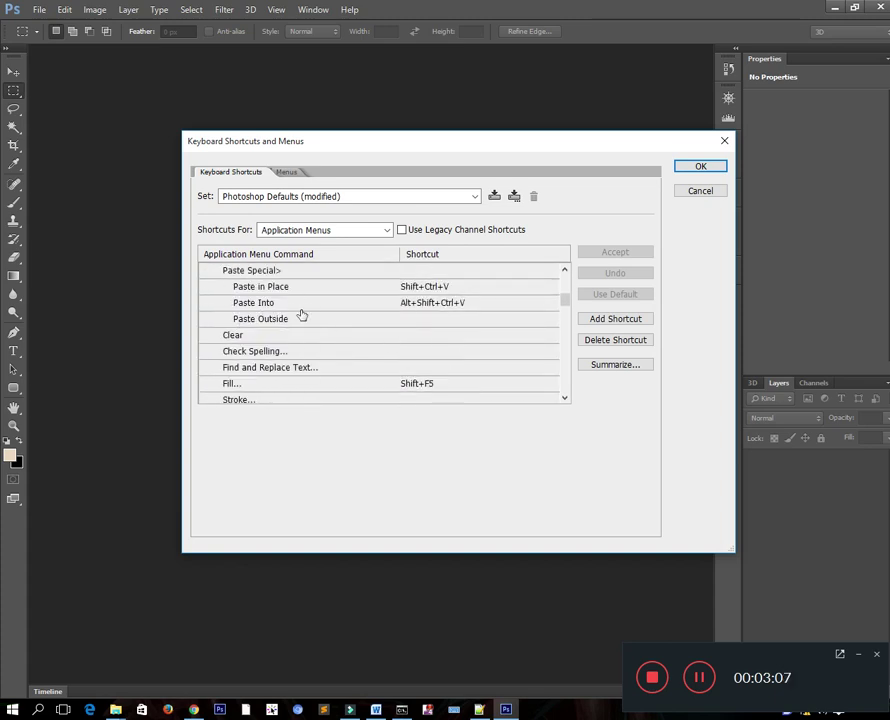
scroll(343, 344, "down", 2)
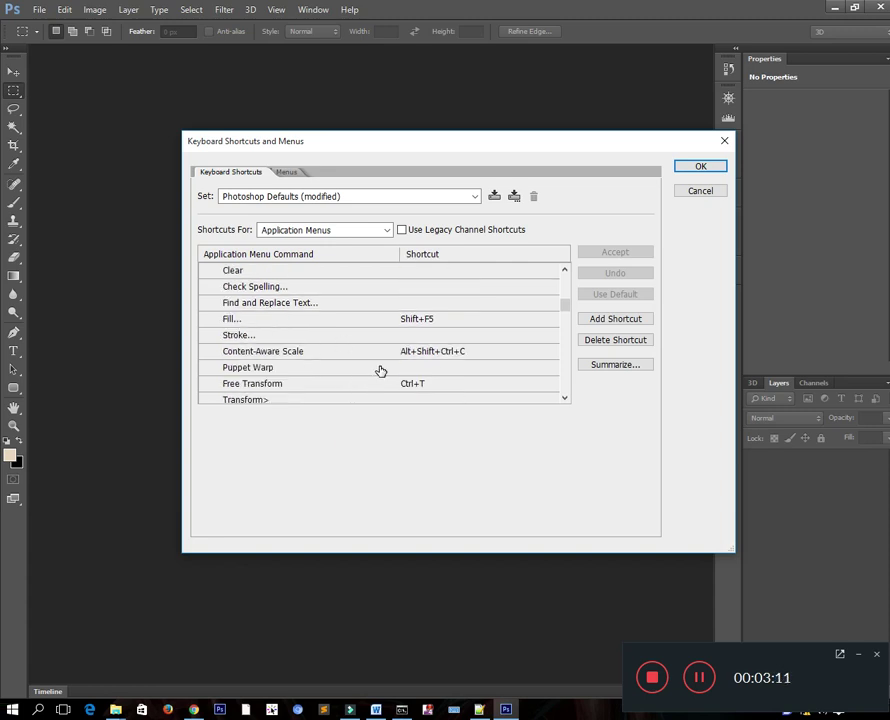
scroll(455, 362, "up", 2)
scroll(450, 347, "down", 2)
scroll(445, 330, "up", 4)
scroll(440, 320, "up", 5)
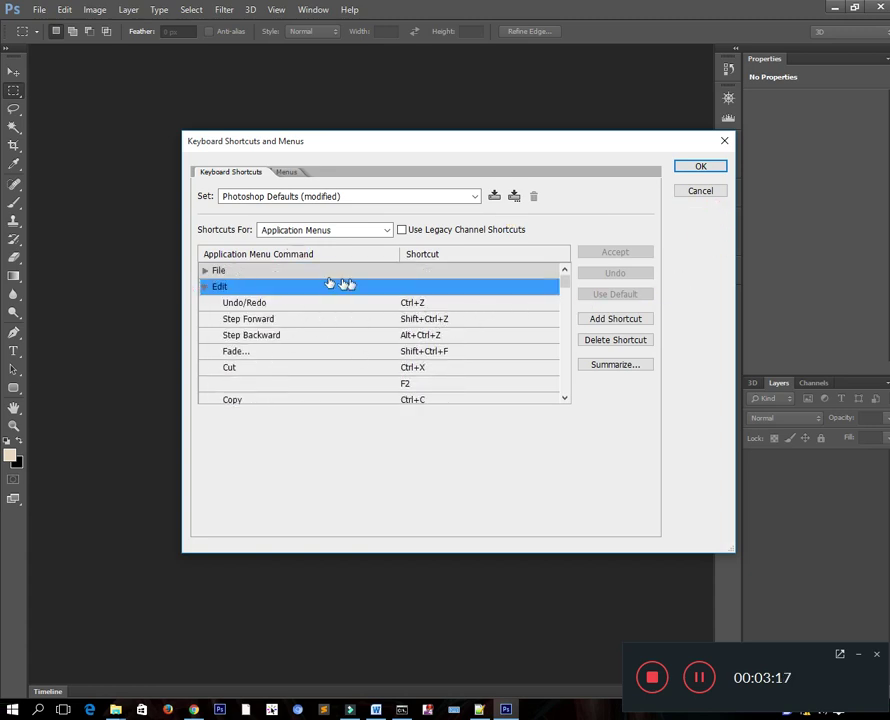
left_click(203, 272)
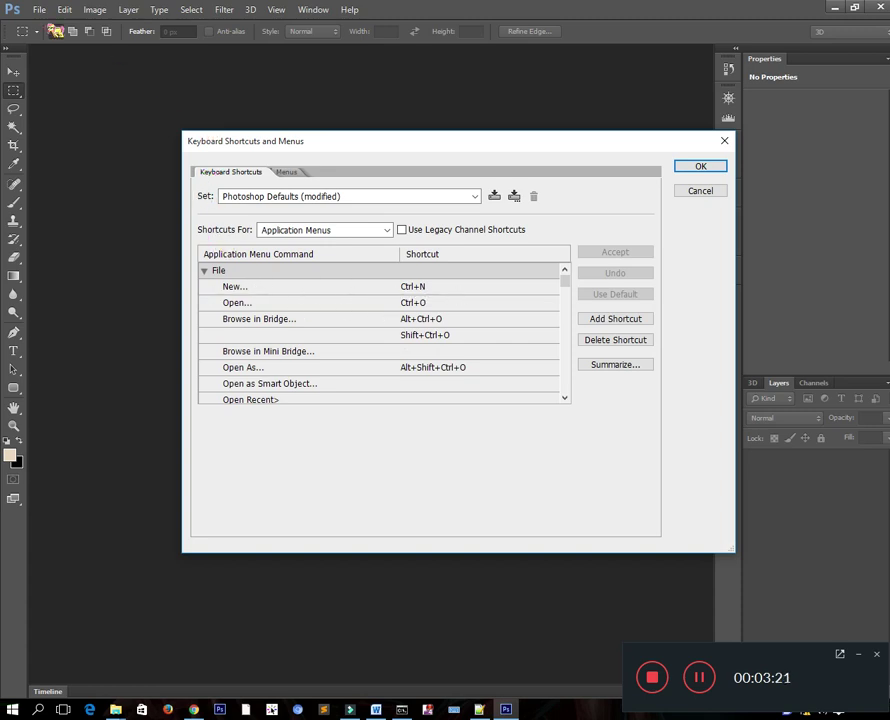
Move the shortcuts dialog right and down, then view the File and Type menus beside it
left_click(39, 10)
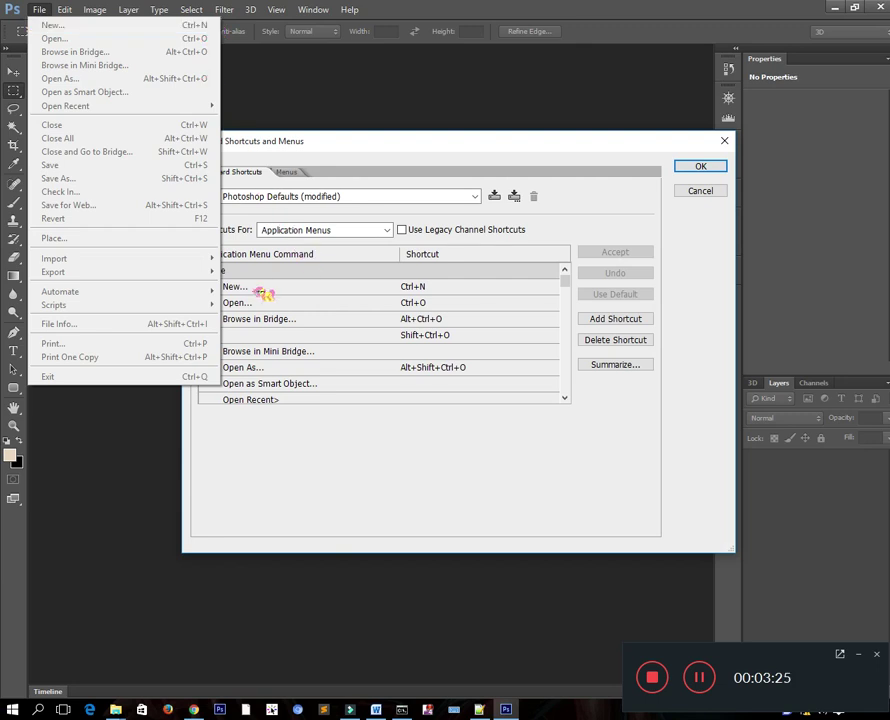
left_click(333, 143)
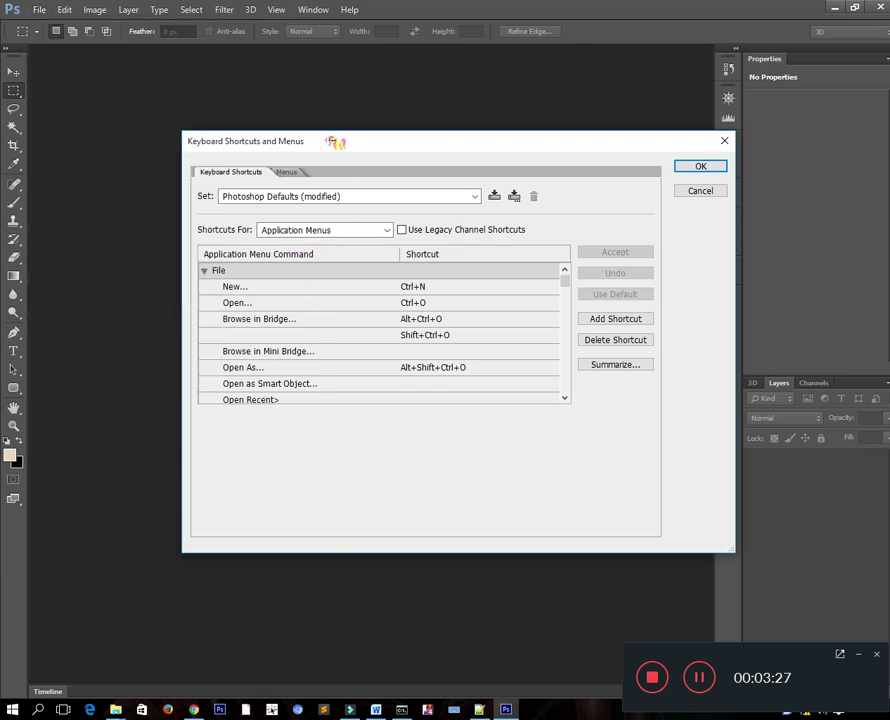
left_click_drag(333, 143, 481, 151)
left_click(38, 9)
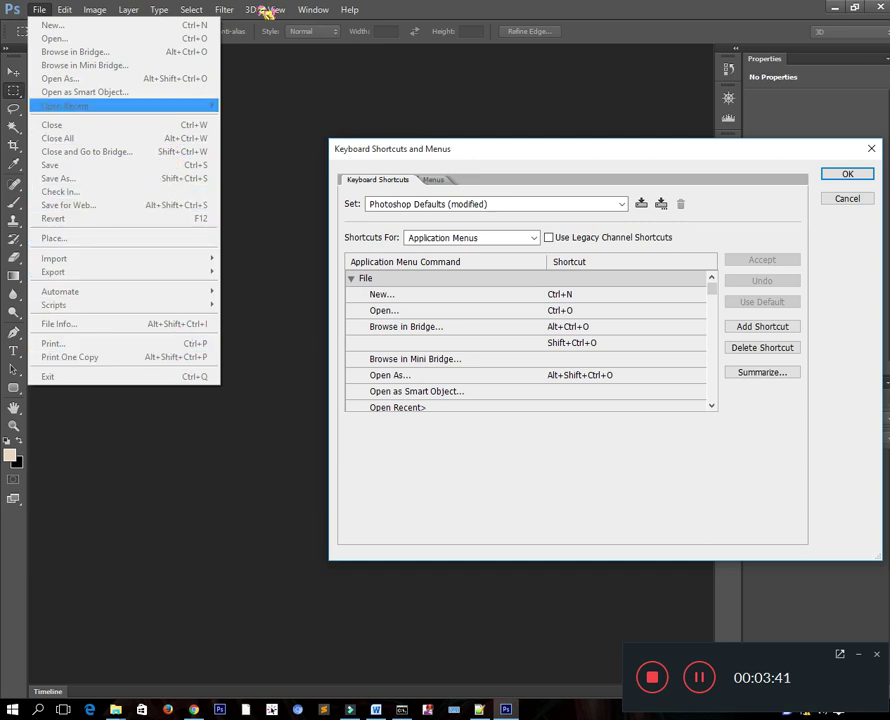
left_click(578, 154)
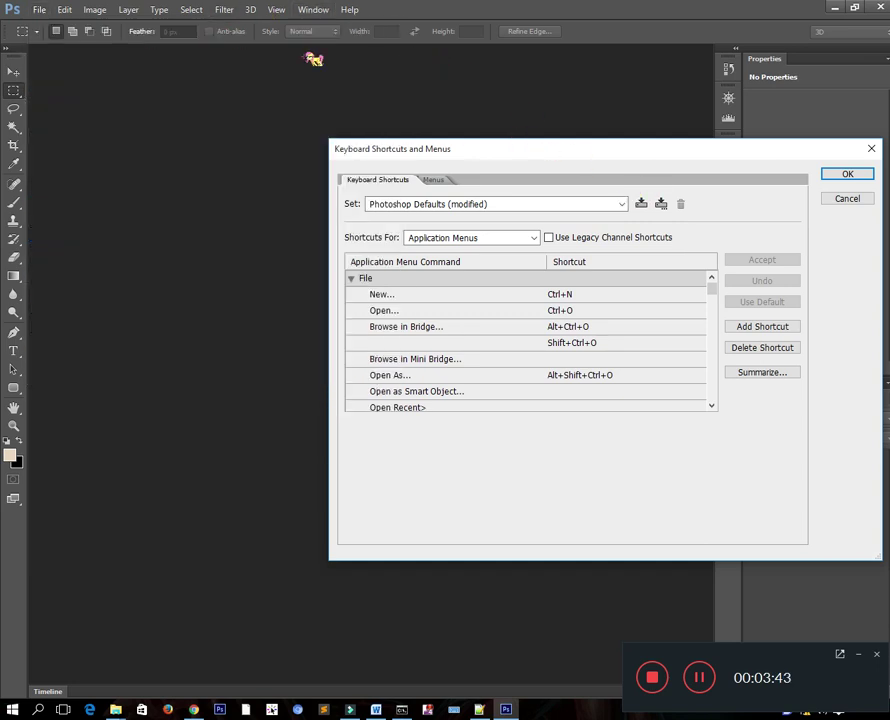
left_click(158, 10)
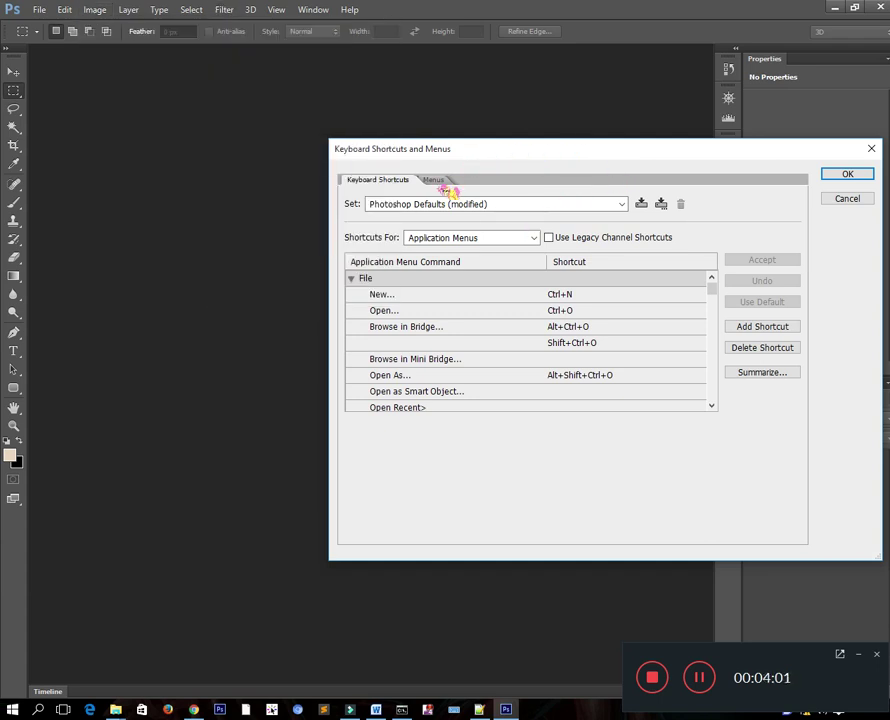
Collapse File and Edit, expand Image (Auto Tone Shift+Ctrl+L, Image Size Alt+Ctrl+I), and open the Image menu
left_click(357, 279)
left_click(351, 279)
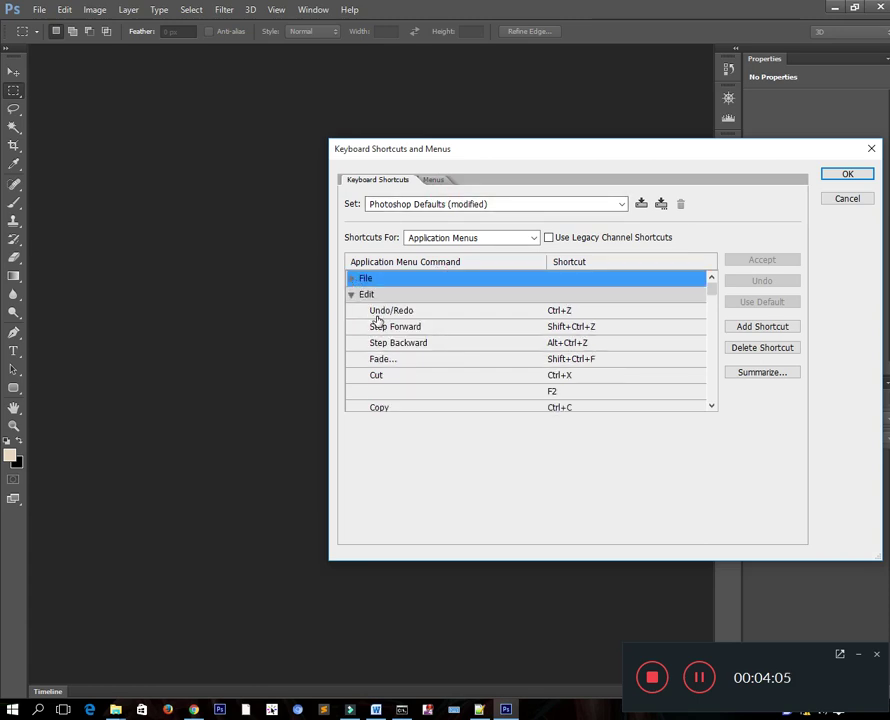
left_click(352, 295)
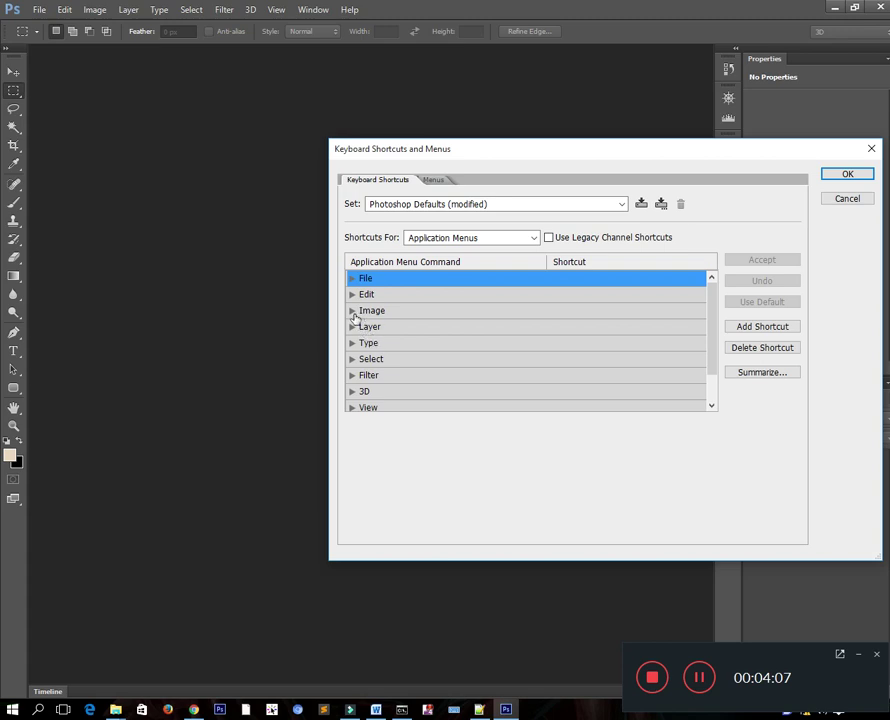
left_click(355, 311)
left_click(352, 311)
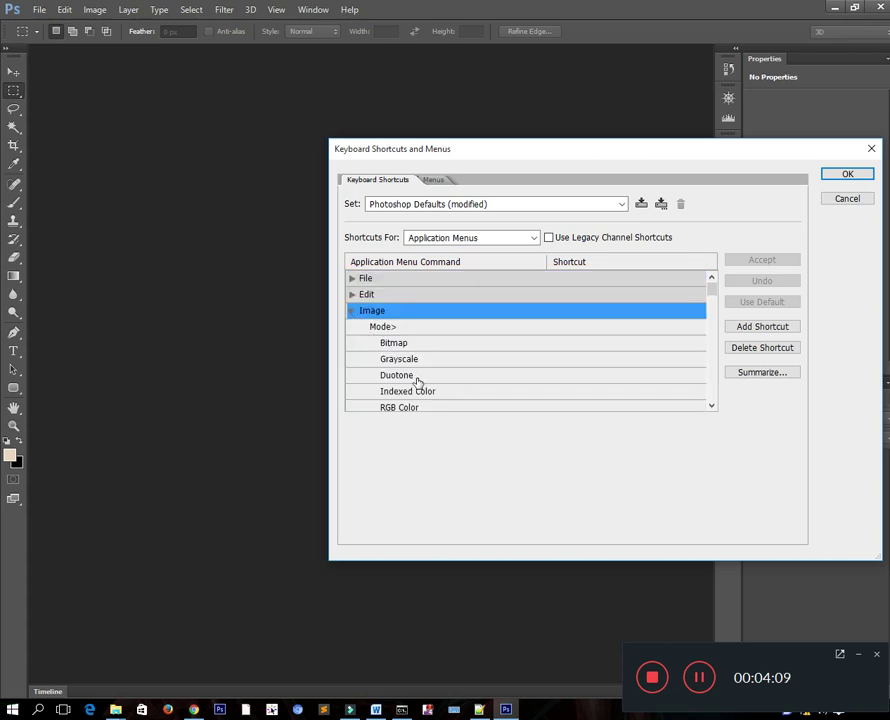
scroll(420, 375, "down", 3)
scroll(423, 365, "down", 3)
scroll(423, 365, "down", 2)
scroll(424, 362, "down", 2)
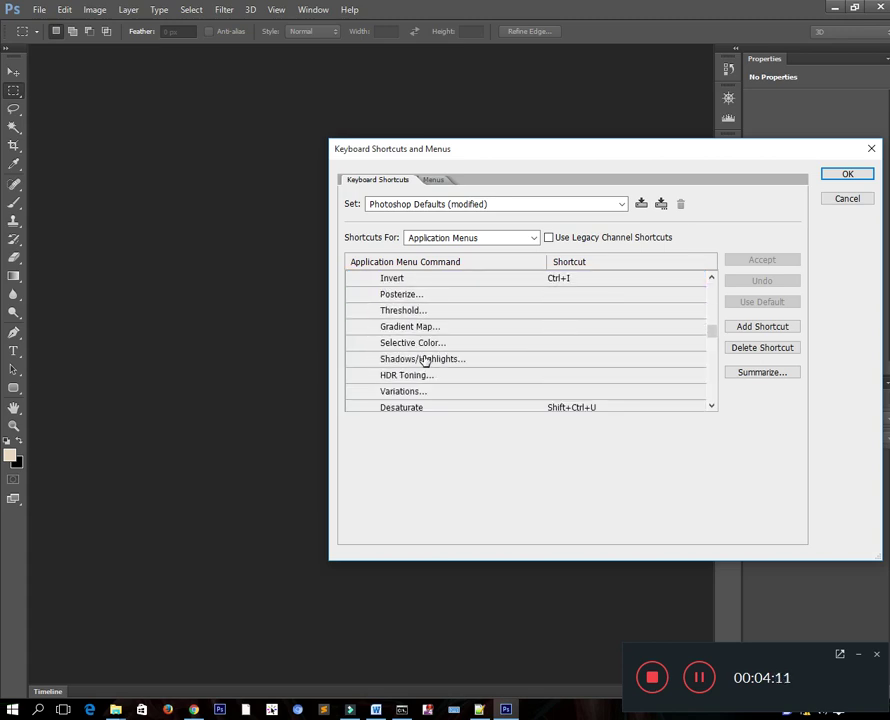
scroll(424, 361, "down", 2)
scroll(423, 360, "down", 1)
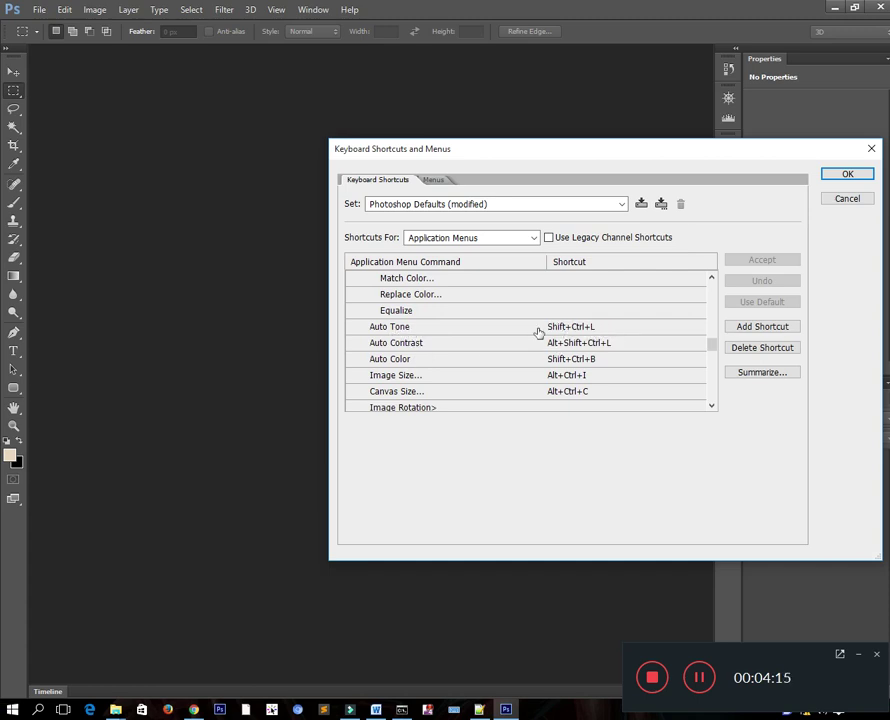
left_click(95, 12)
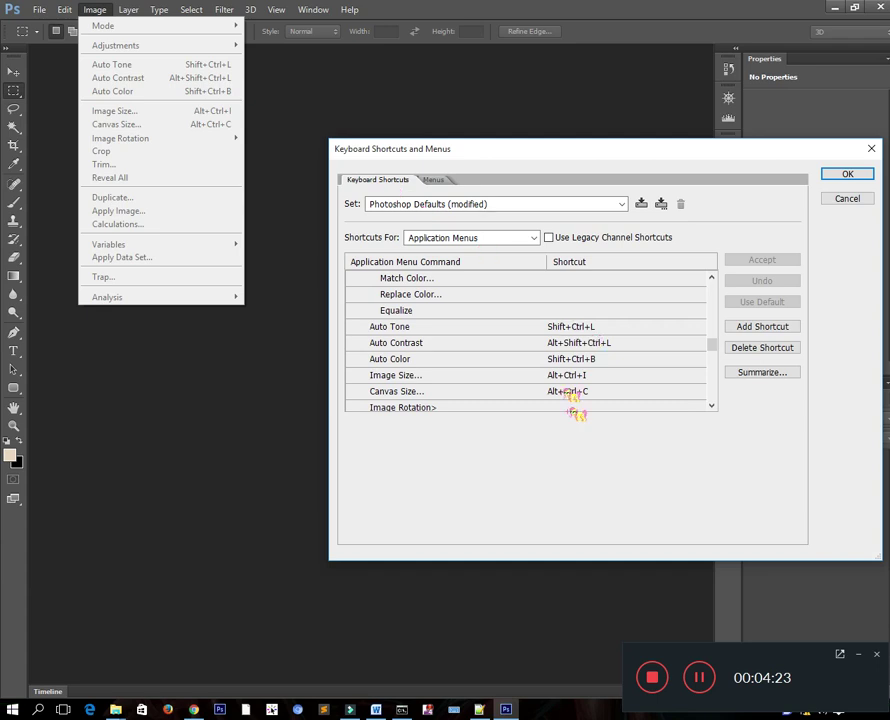
Close the Image menu and accept the Keyboard Shortcuts and Menus changes with OK
left_click(453, 74)
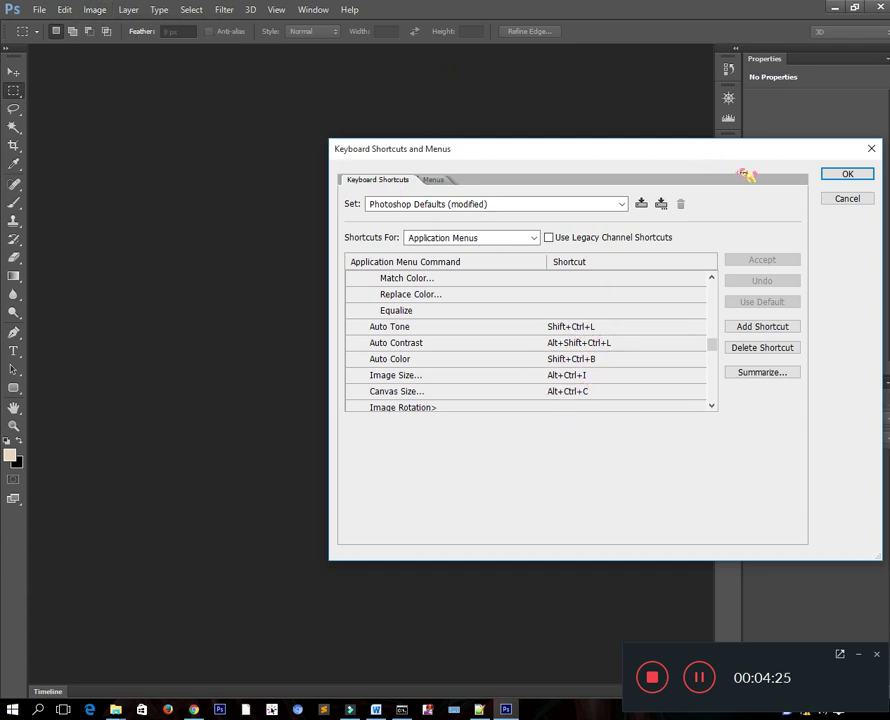
left_click(840, 175)
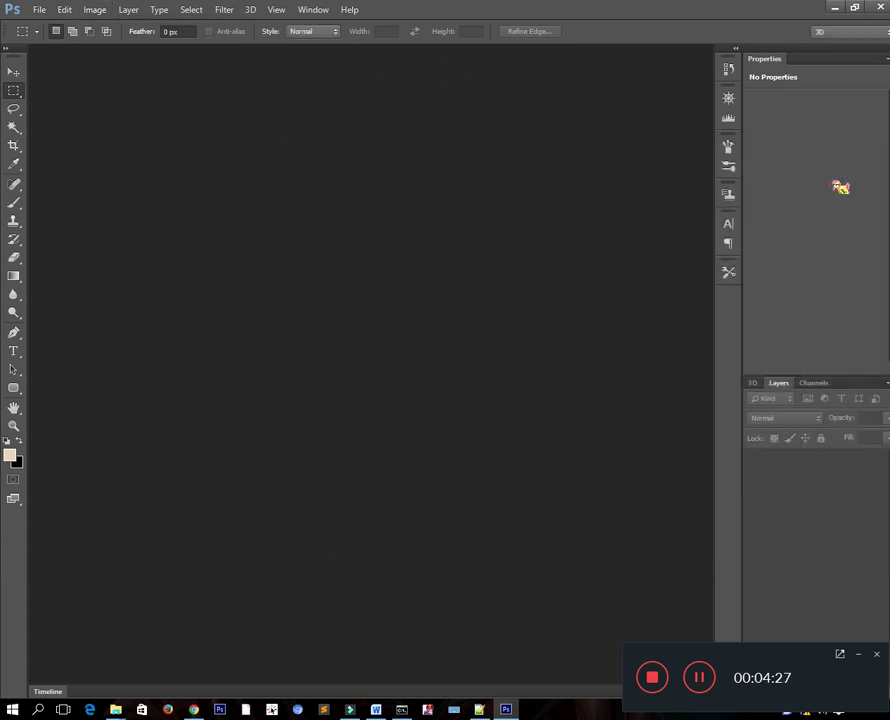